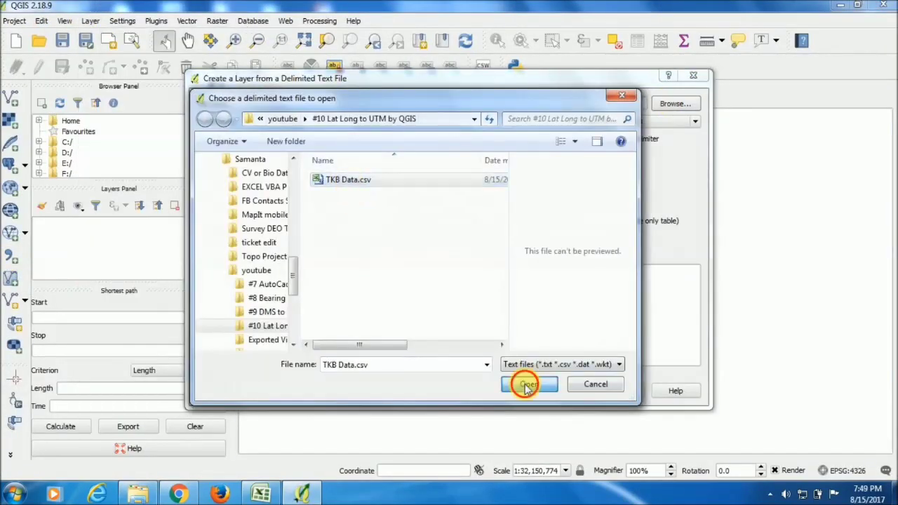
# Add TKB Data.csv as a point layer and export it as CSV in WGS 84 / UTM zone 46N.
pyautogui.click(526, 381)
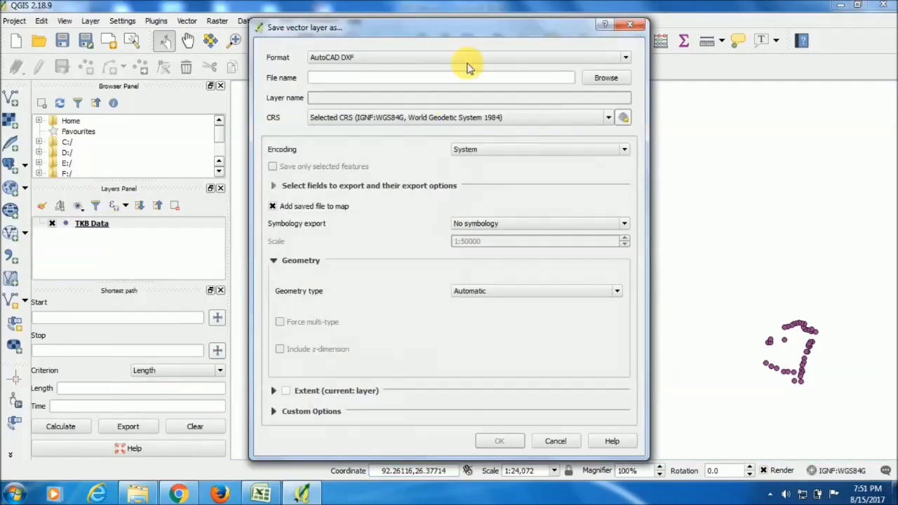
pyautogui.click(467, 62)
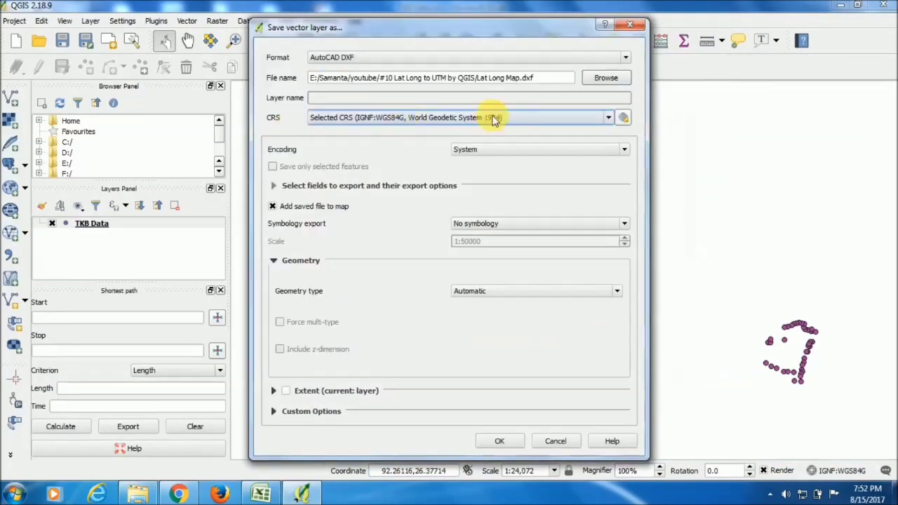
pyautogui.click(623, 117)
pyautogui.write('utm')
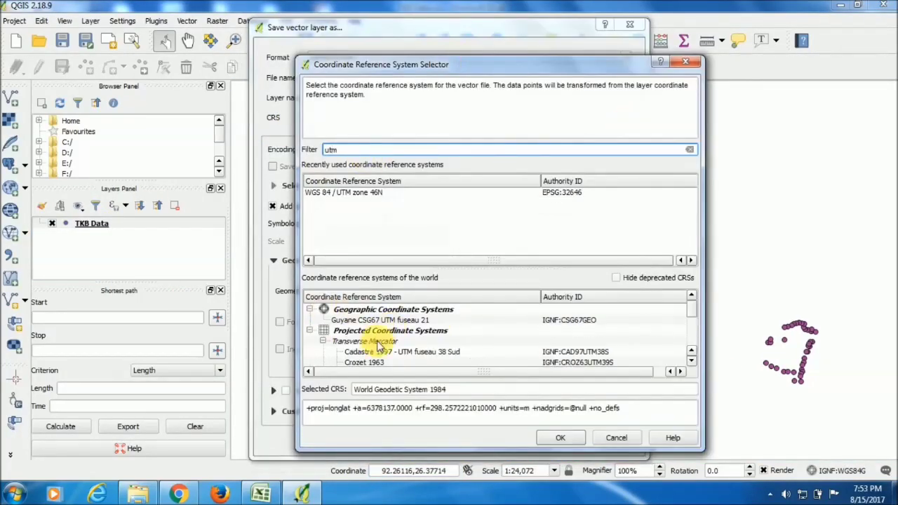
pyautogui.scroll(-10, 681, 331)
pyautogui.click(393, 320)
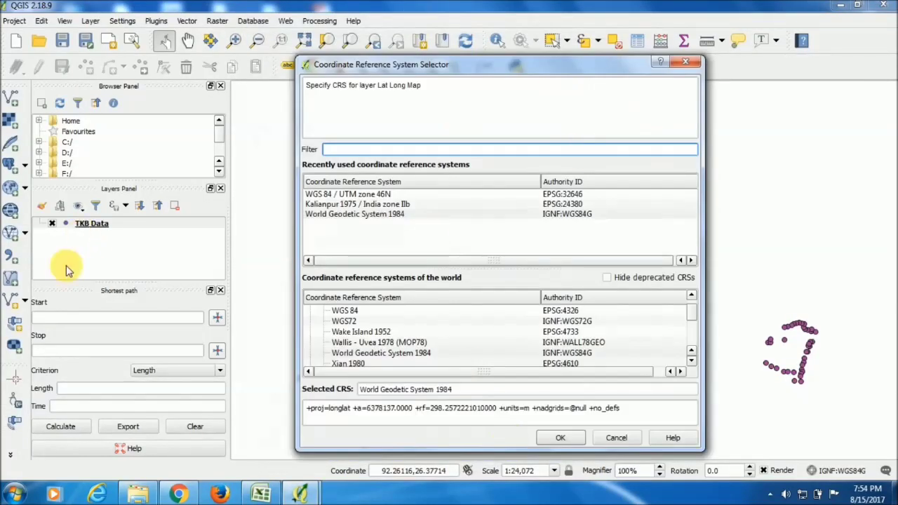
pyautogui.click(351, 194)
pyautogui.click(561, 437)
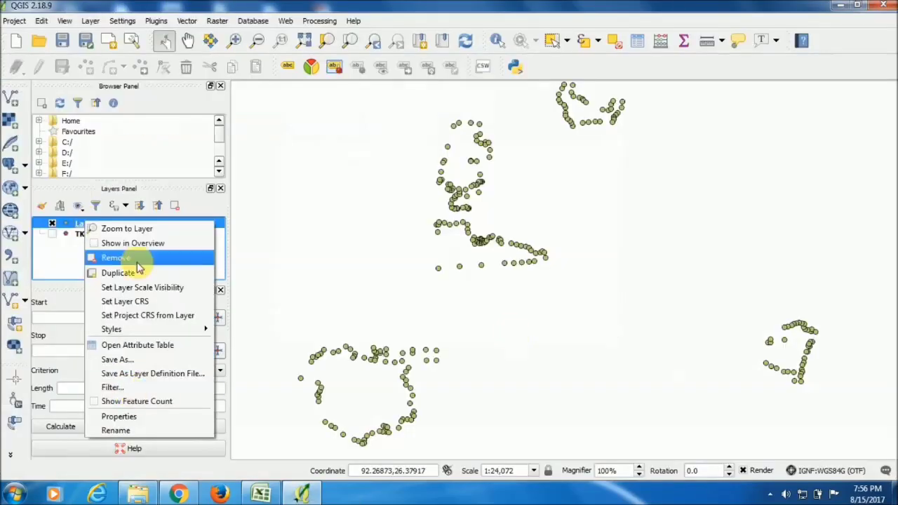
# Remove the Lat Long Map layer, set WGS 84 / UTM zone 46N for the CSV, and check a latitude value.
pyautogui.click(124, 257)
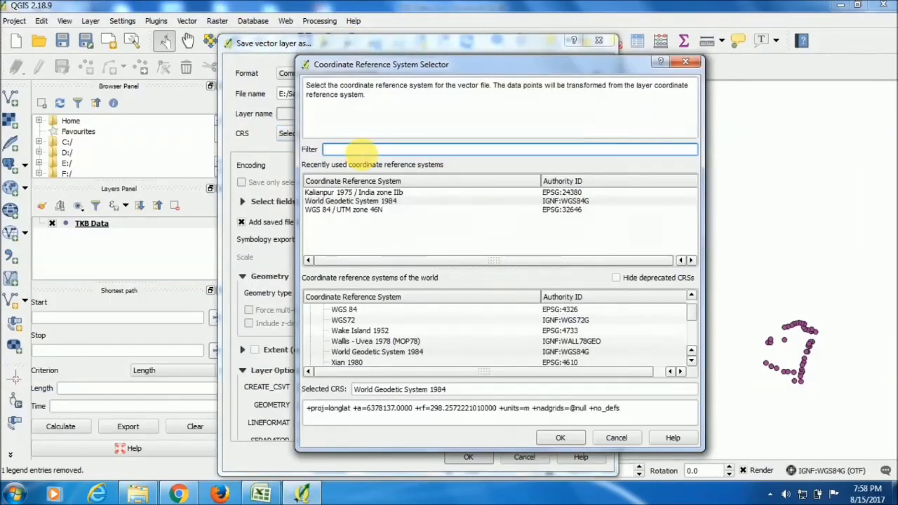
pyautogui.write('utm')
pyautogui.scroll(-5, 492, 330)
pyautogui.click(383, 320)
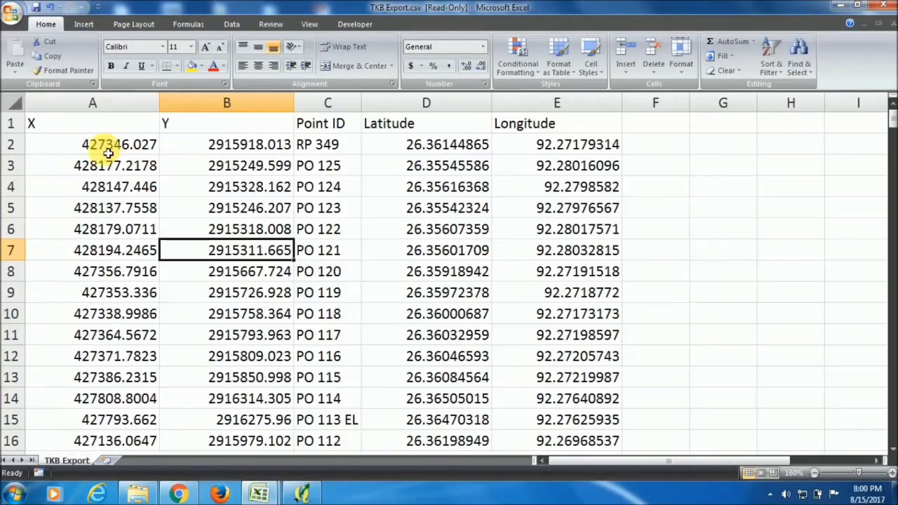
pyautogui.click(219, 147)
pyautogui.click(202, 235)
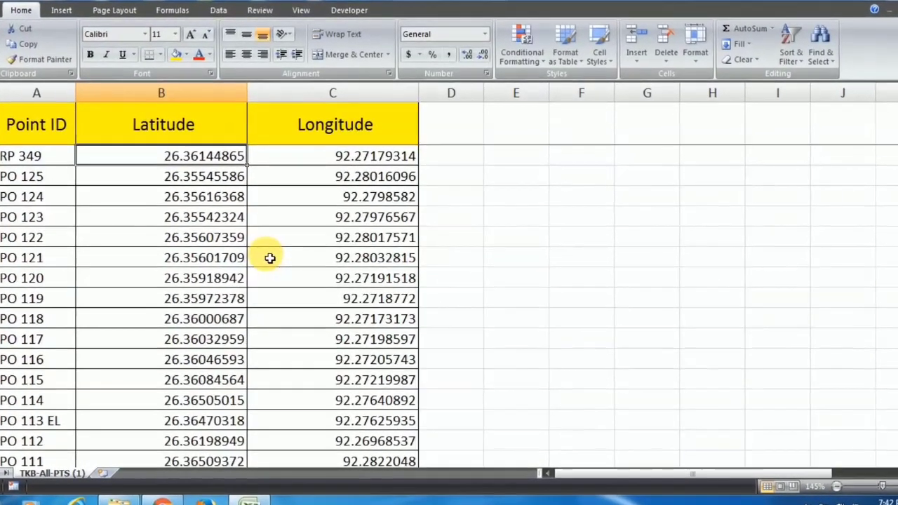
pyautogui.click(302, 216)
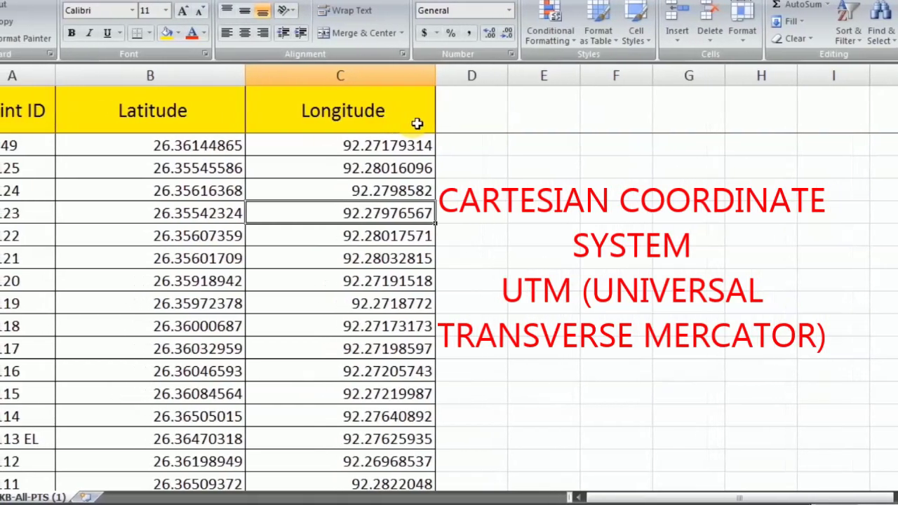
pyautogui.click(390, 124)
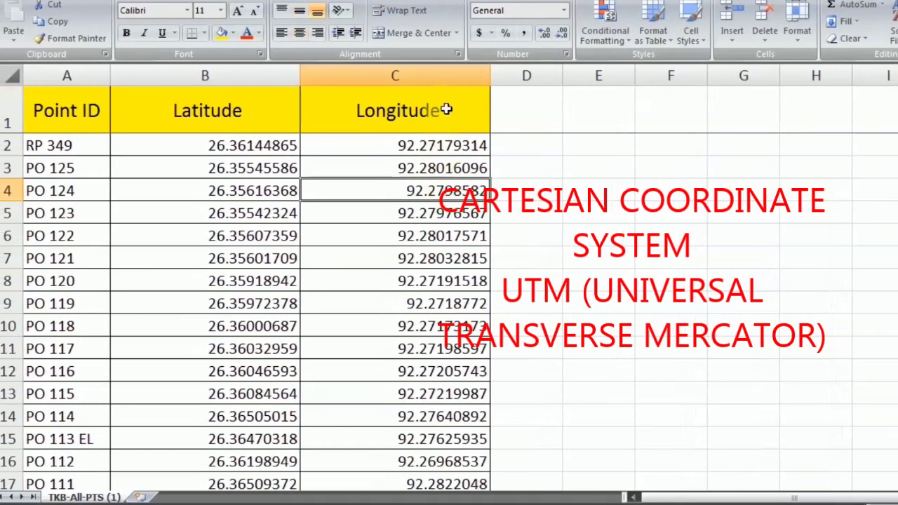
pyautogui.click(435, 79)
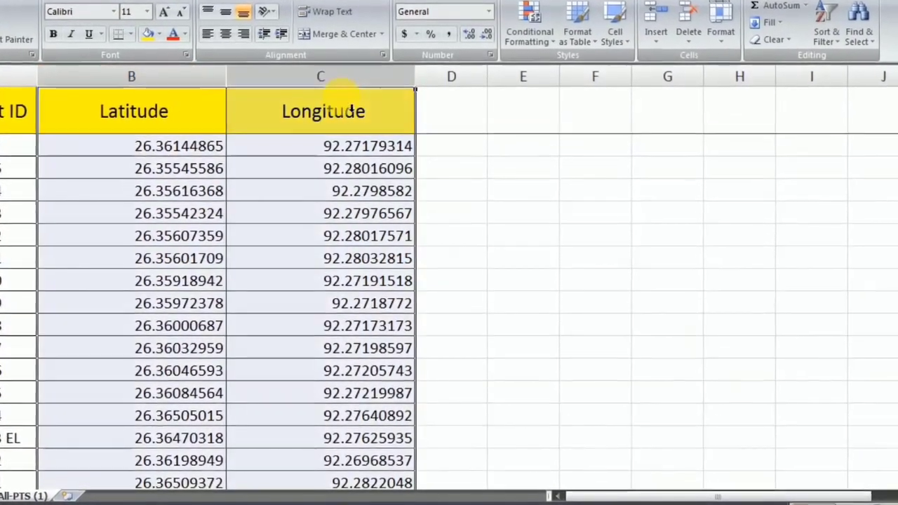
pyautogui.click(369, 152)
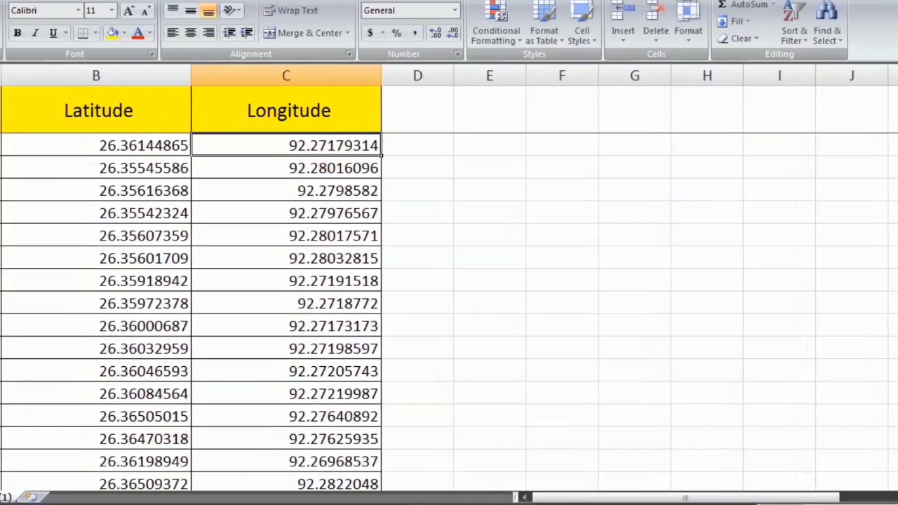
pyautogui.click(63, 215)
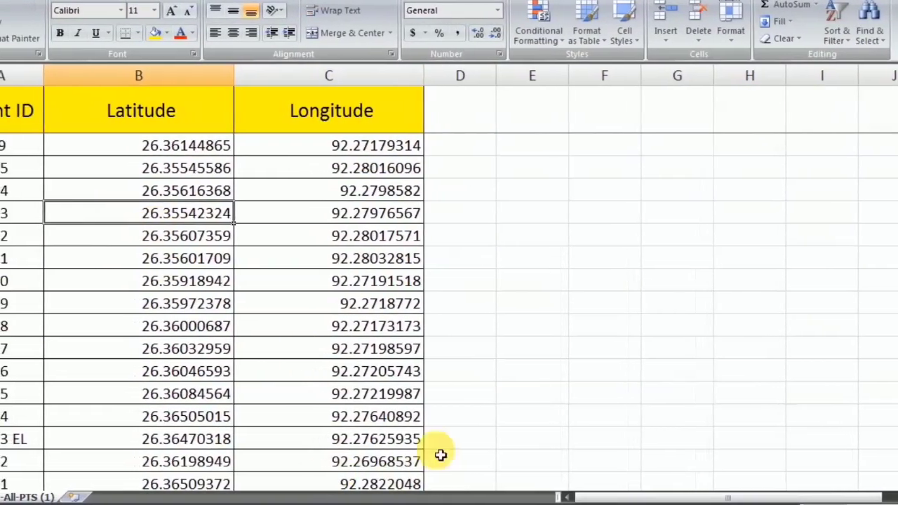
pyautogui.click(49, 146)
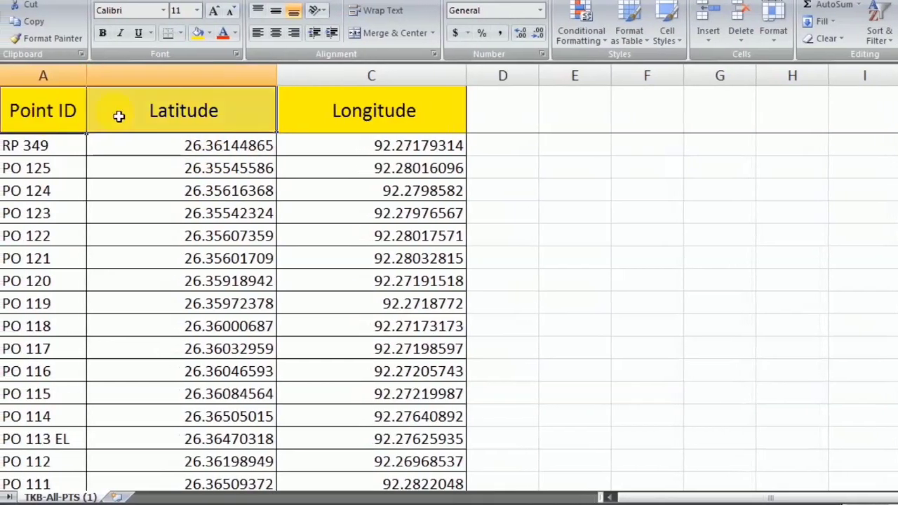
pyautogui.moveTo(171, 146); pyautogui.dragTo(390, 275)
pyautogui.click(175, 144)
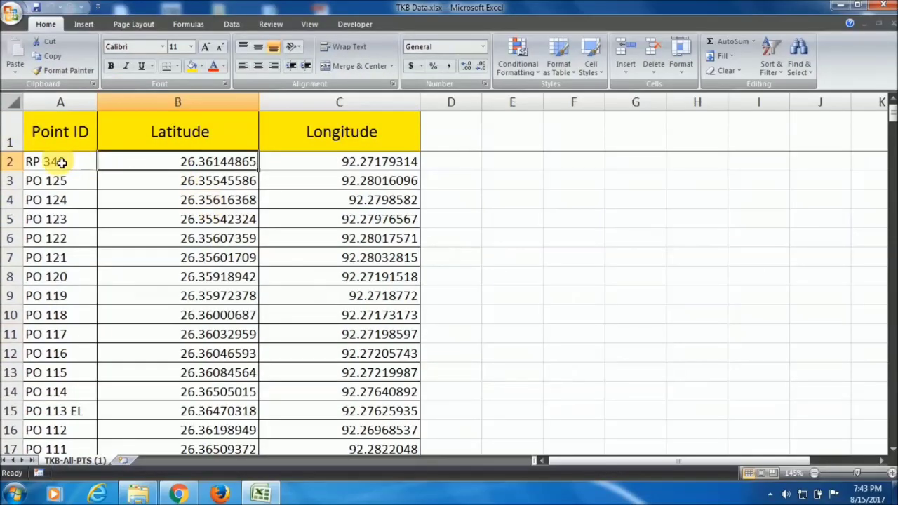
pyautogui.moveTo(62, 162); pyautogui.dragTo(377, 351)
pyautogui.scroll(-5, 376, 337)
pyautogui.scroll(5, 281, 309)
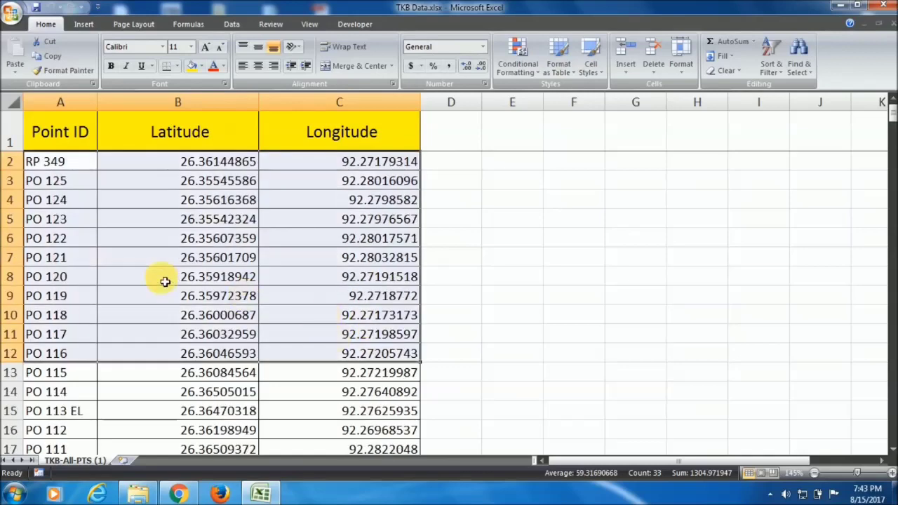
pyautogui.click(130, 259)
pyautogui.scroll(-19, 151, 252)
pyautogui.hotkey('ctrl', 'Home')
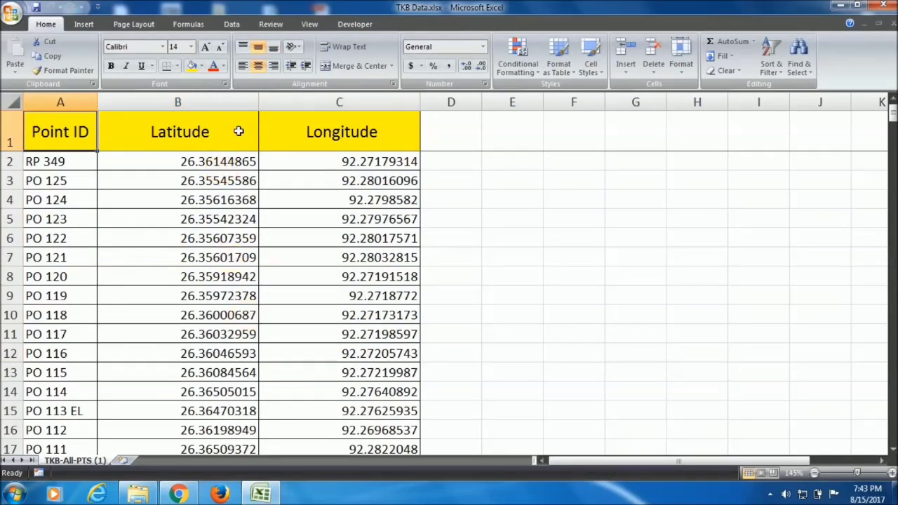
pyautogui.moveTo(241, 106); pyautogui.dragTo(317, 131)
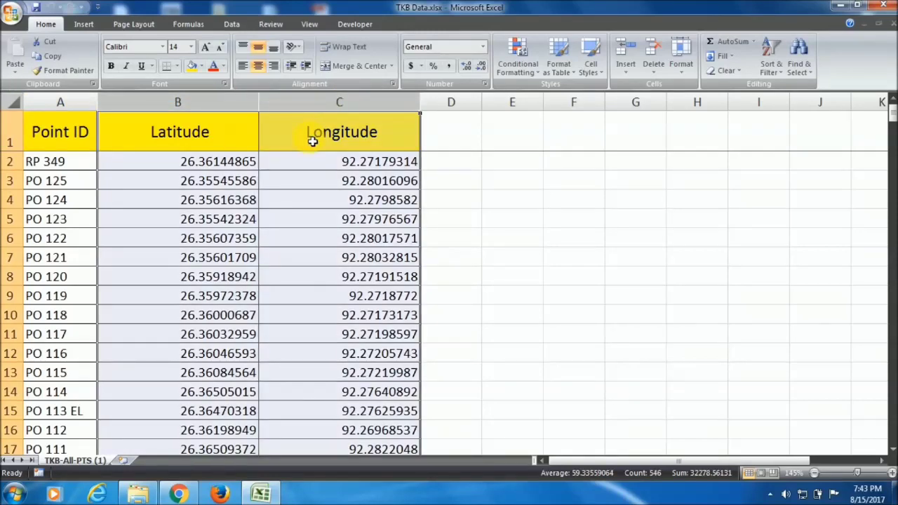
pyautogui.click(192, 495)
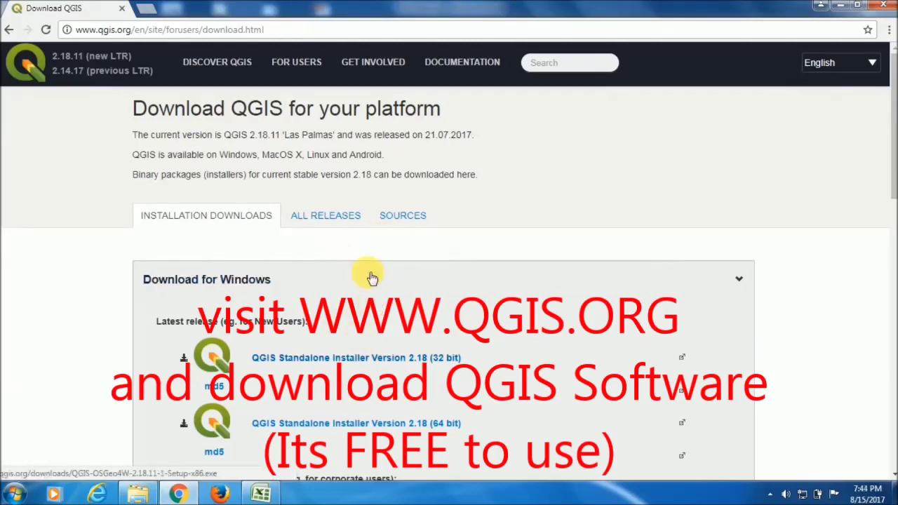
# Browse the QGIS download page, select its web address, and collapse the Download for Windows section.
pyautogui.scroll(-2, 197, 241)
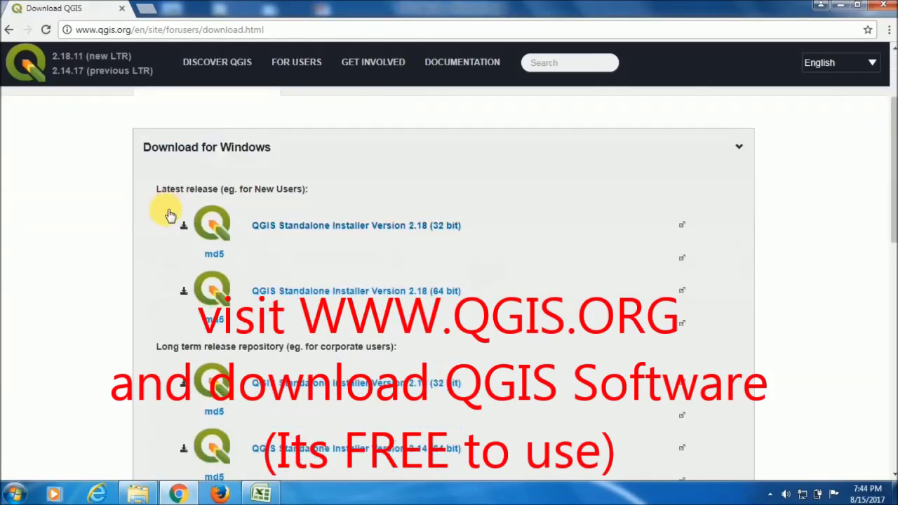
pyautogui.scroll(2, 197, 240)
pyautogui.click(103, 30)
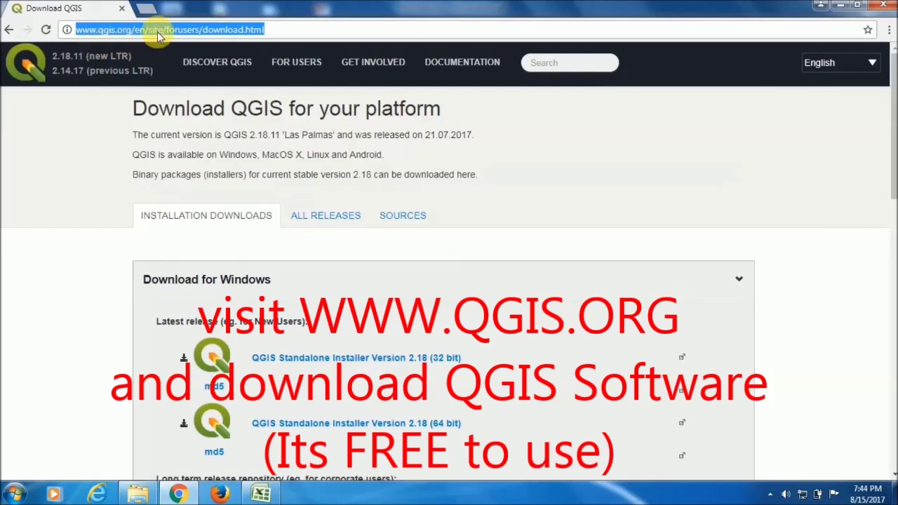
pyautogui.scroll(-2, 309, 112)
pyautogui.click(321, 134)
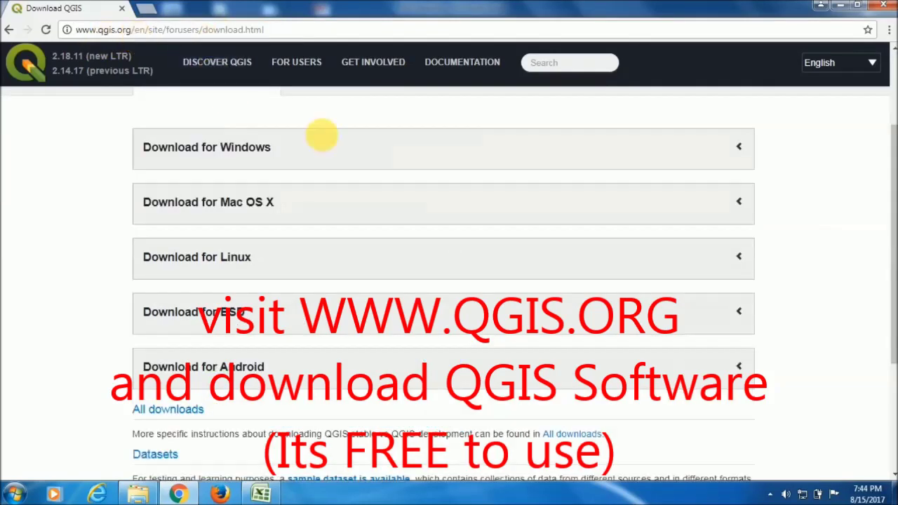
# Back in Excel, select the Point ID, Latitude and Longitude header cells.
pyautogui.click(847, 6)
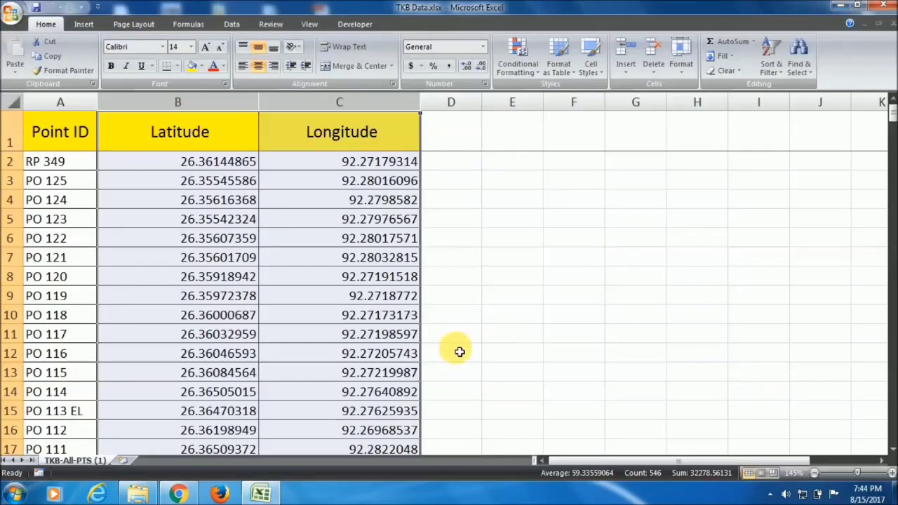
pyautogui.click(63, 162)
pyautogui.click(83, 134)
pyautogui.click(224, 144)
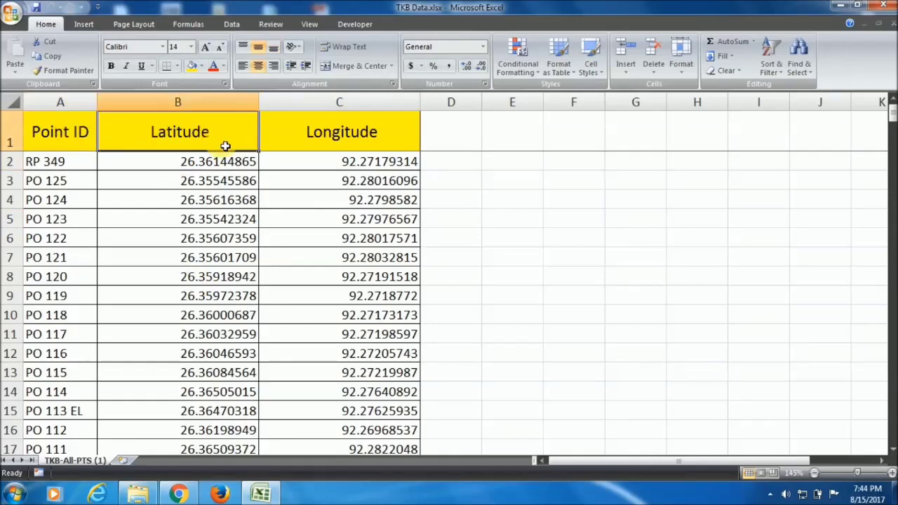
pyautogui.click(388, 149)
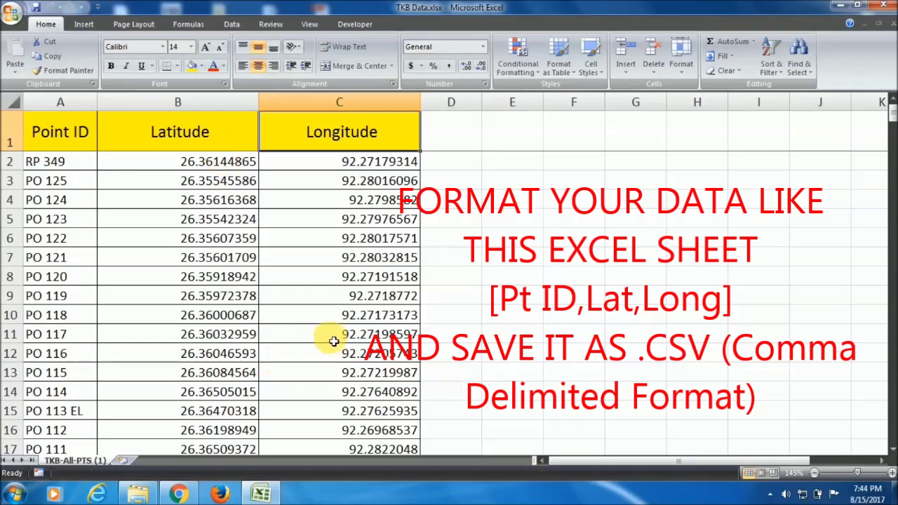
# Save the sheet as TKB Data.csv in CSV (Comma delimited) format, keeping that format.
pyautogui.click(11, 12)
pyautogui.click(43, 175)
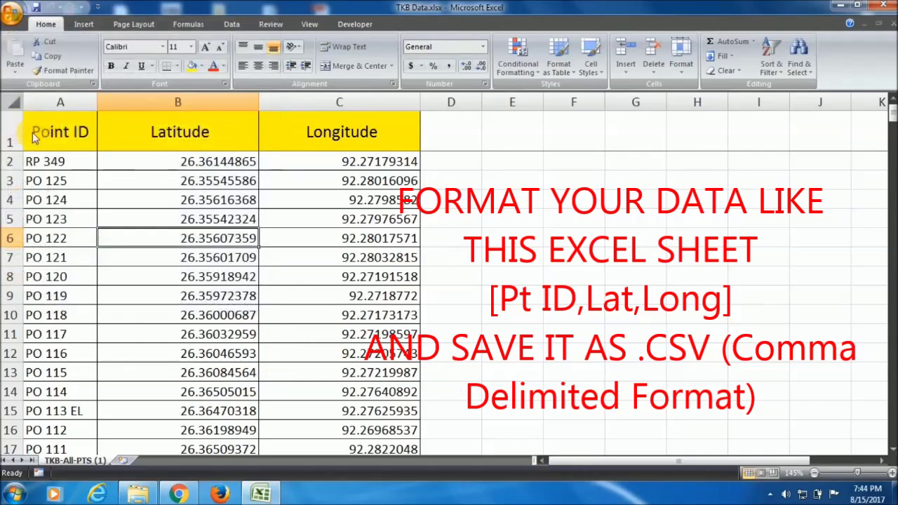
pyautogui.click(159, 243)
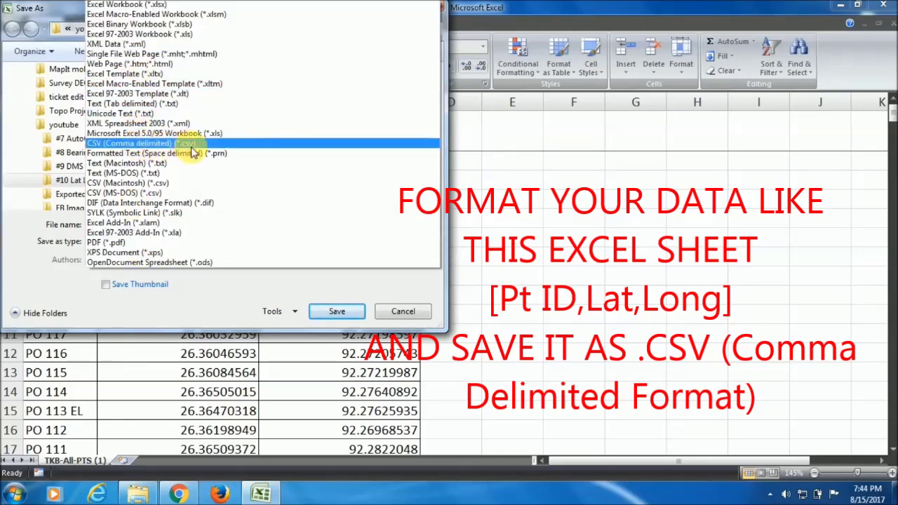
pyautogui.click(263, 144)
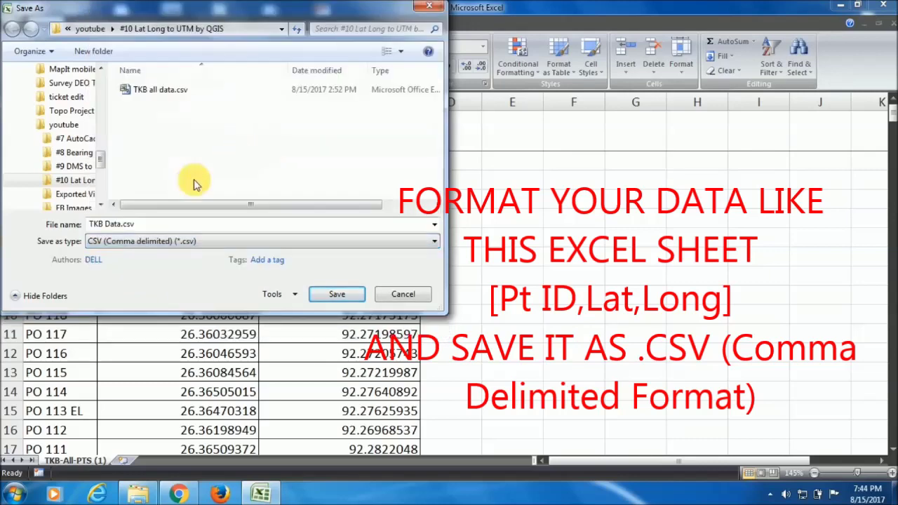
pyautogui.click(335, 292)
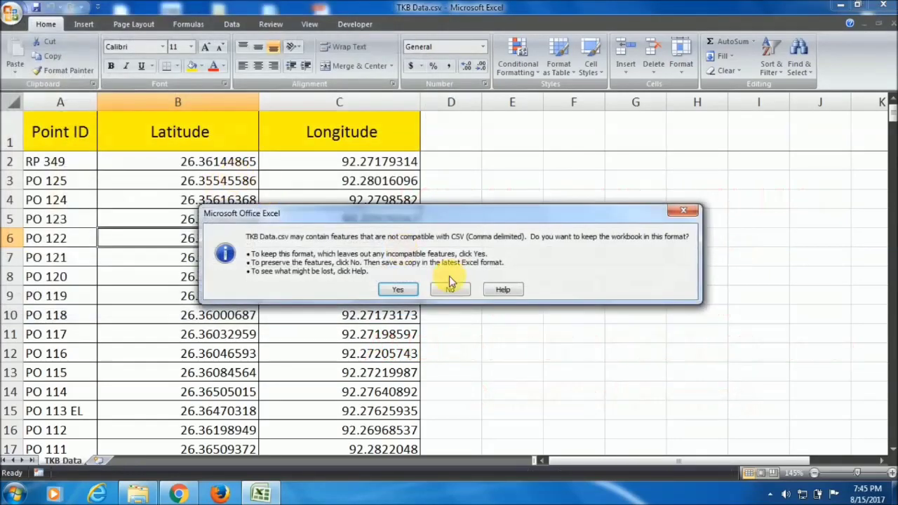
pyautogui.click(406, 291)
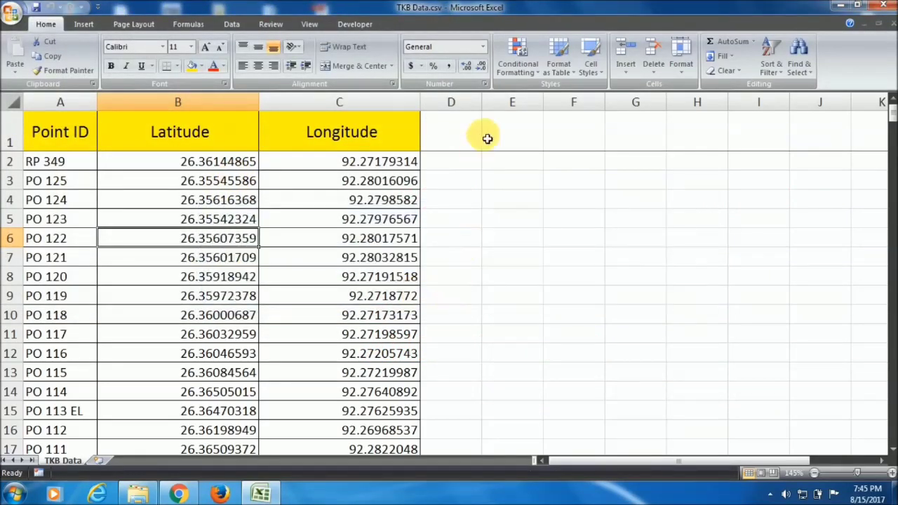
# Compare the details of the new TKB Data.csv and the original TKB Data.xlsx in Explorer.
pyautogui.click(136, 495)
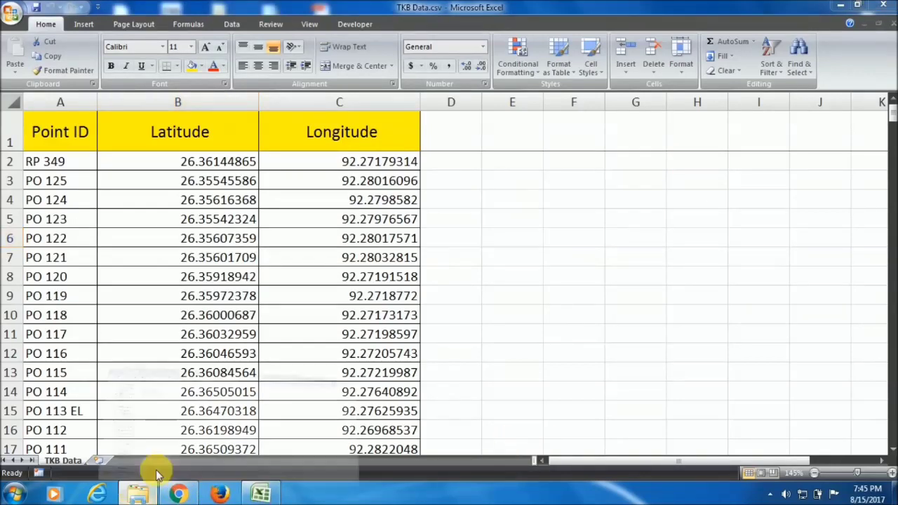
pyautogui.click(178, 102)
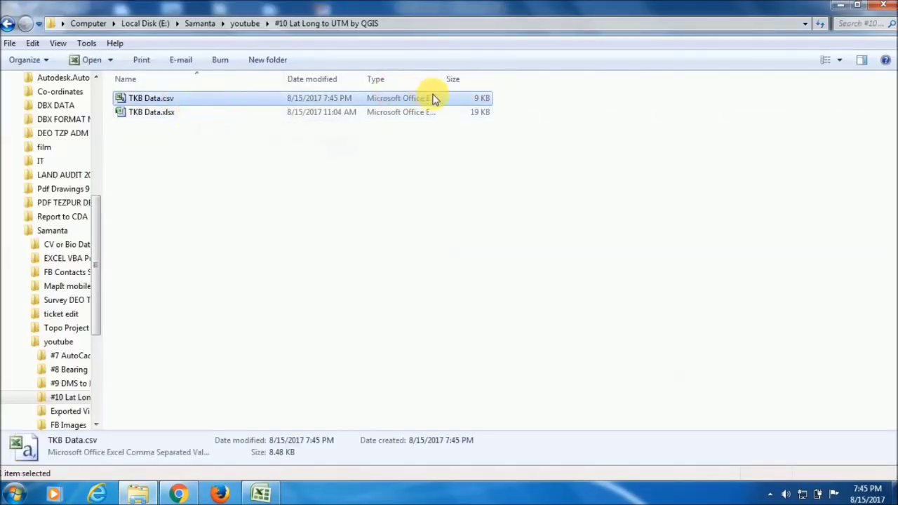
pyautogui.click(206, 112)
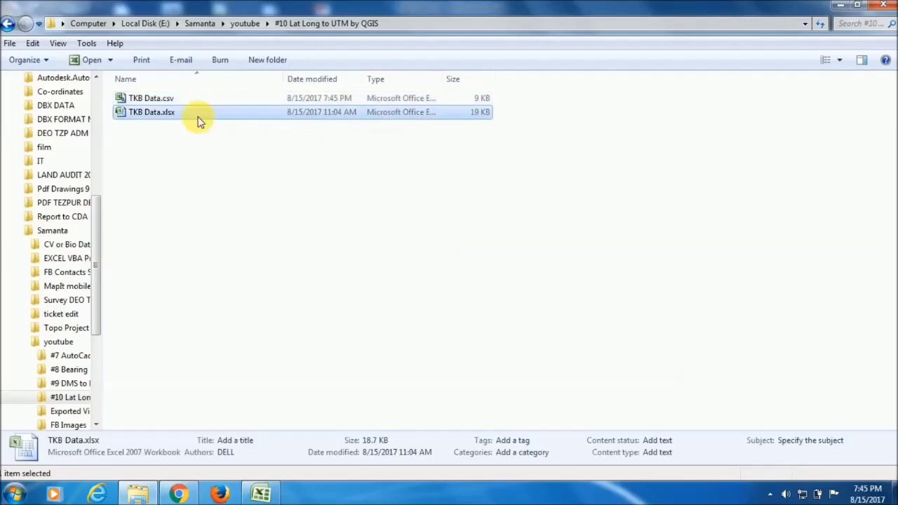
pyautogui.click(202, 101)
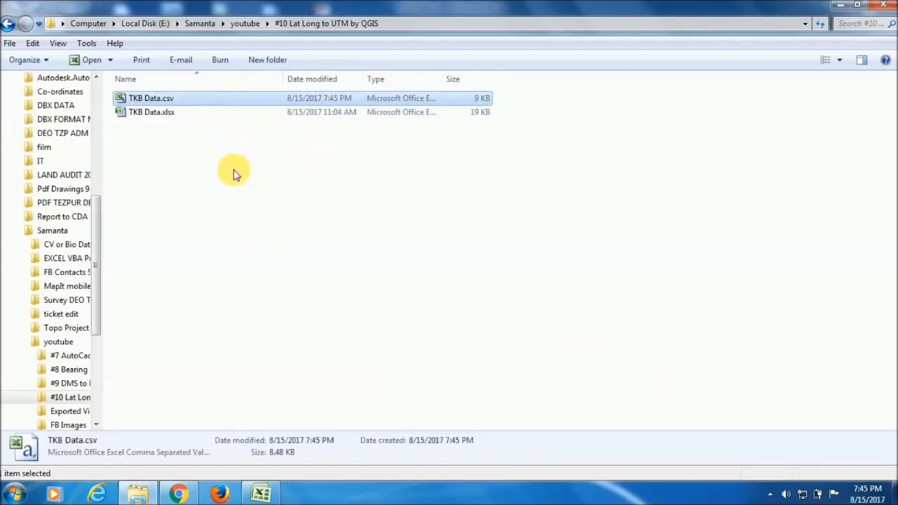
pyautogui.press('super')
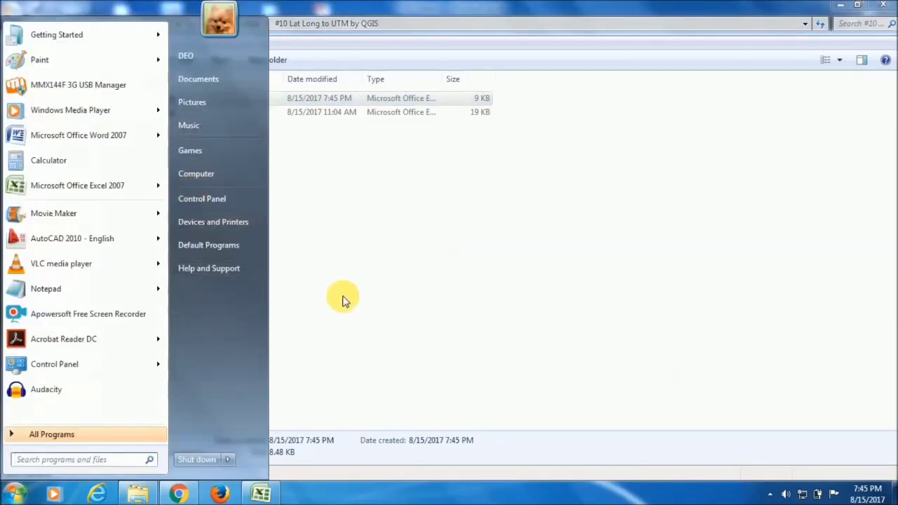
# Search the Start menu for QG and launch QGIS Desktop 2.18.9.
pyautogui.write('QGIS')
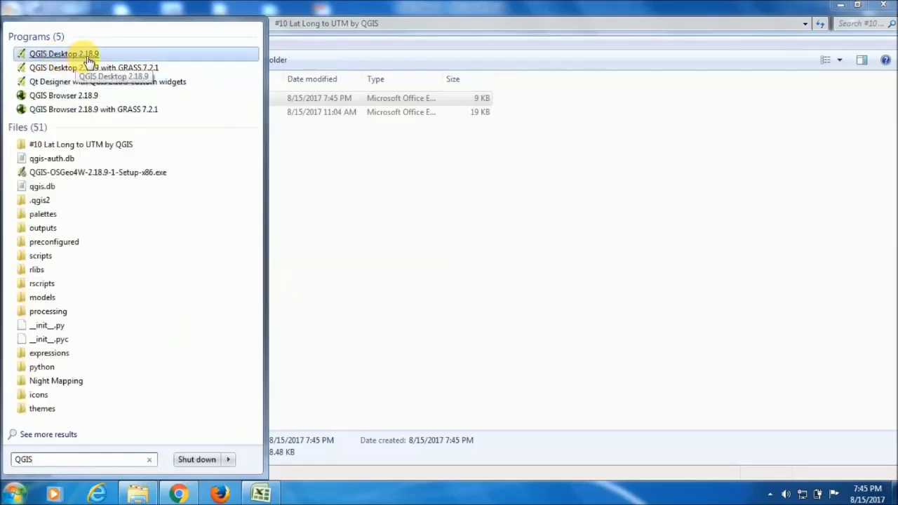
pyautogui.click(91, 56)
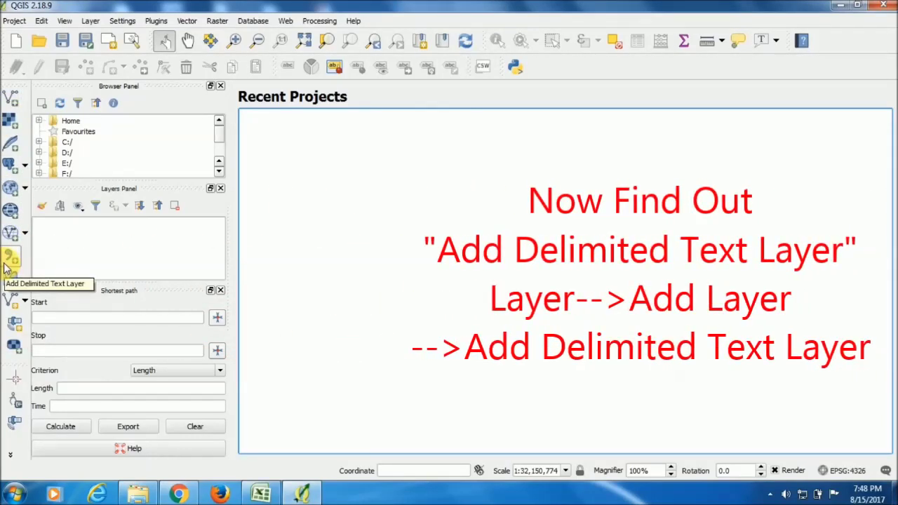
# Once QGIS 2.18.9 finishes loading, open its Layer menu.
pyautogui.click(85, 21)
# Start a delimited text layer and load TKB Data.csv into it.
pyautogui.click(86, 21)
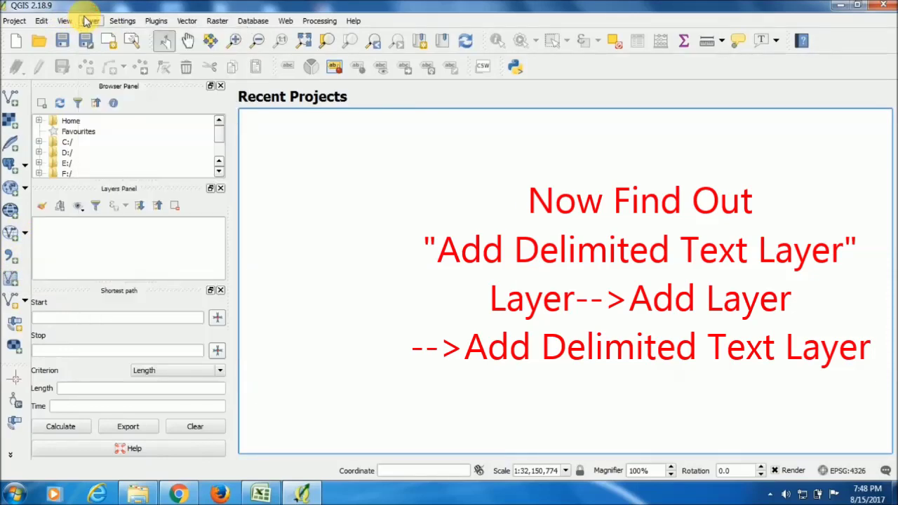
pyautogui.click(89, 20)
pyautogui.moveTo(109, 49)
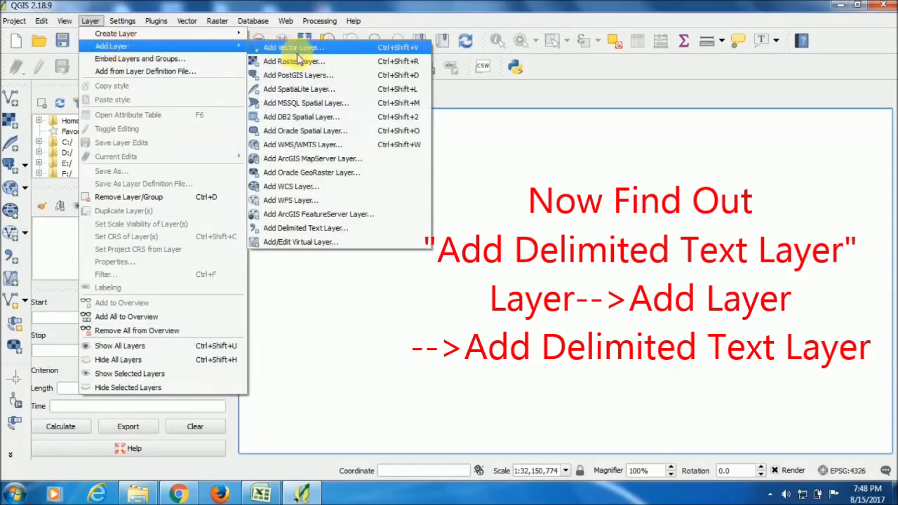
pyautogui.click(399, 229)
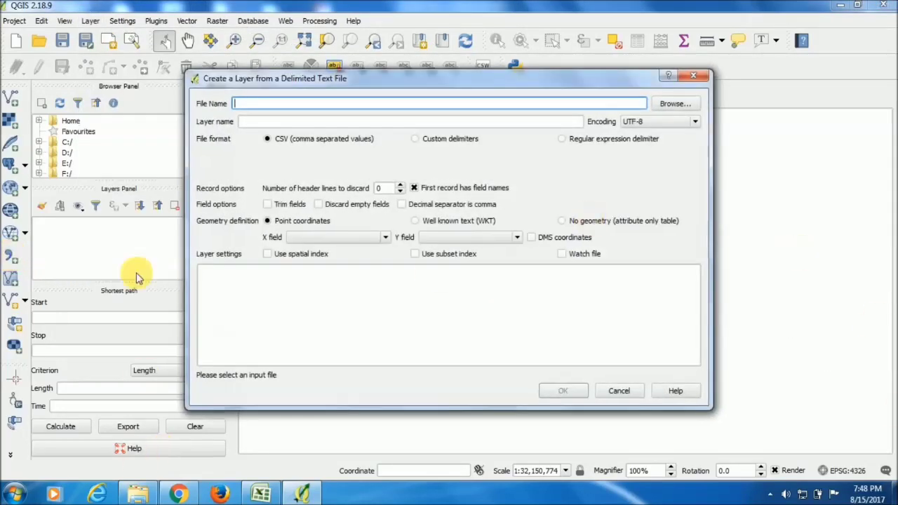
pyautogui.click(671, 104)
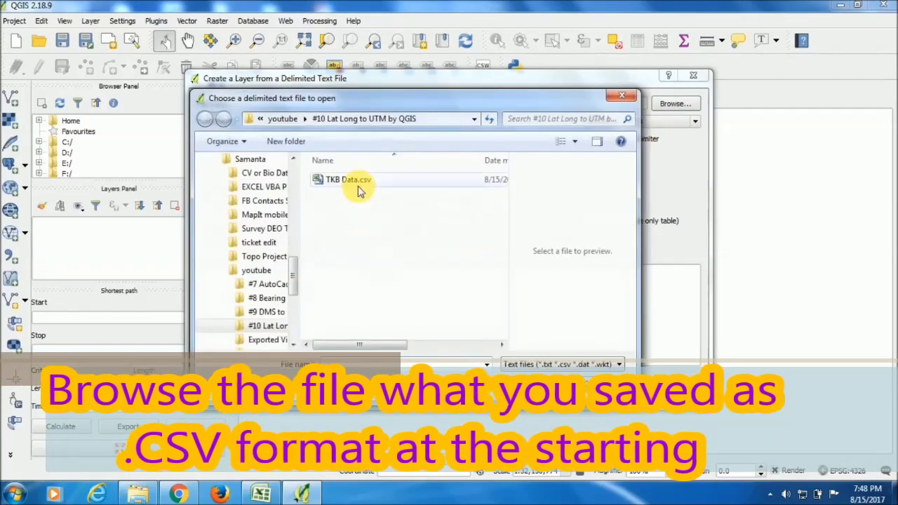
pyautogui.click(351, 186)
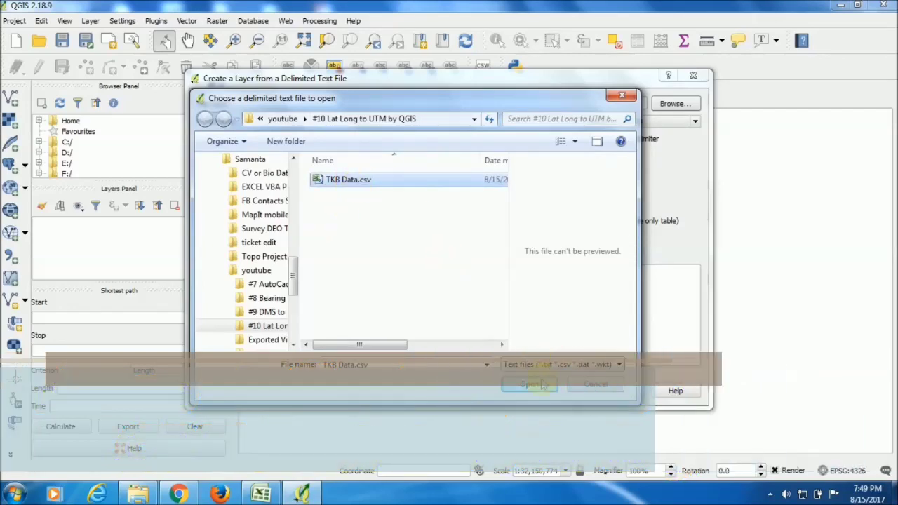
pyautogui.click(528, 384)
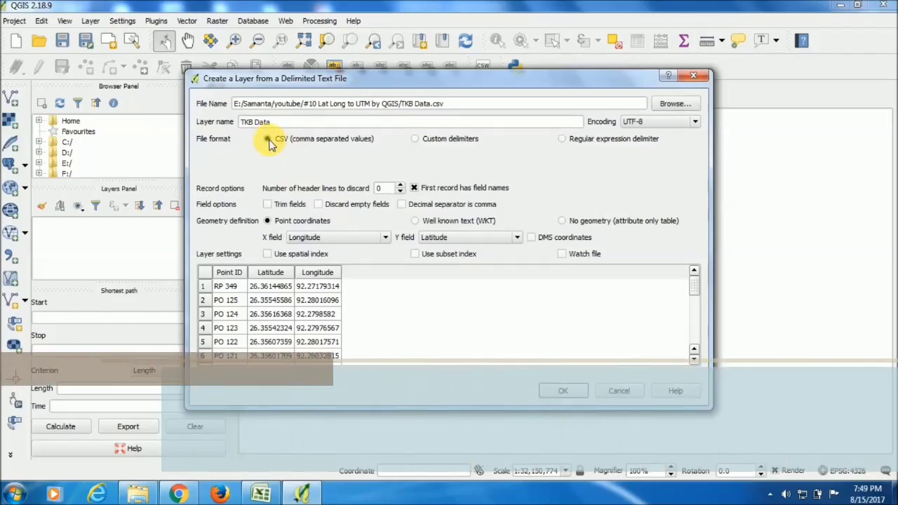
# Set Longitude as the X field and Latitude as the Y field.
pyautogui.click(342, 237)
pyautogui.click(338, 267)
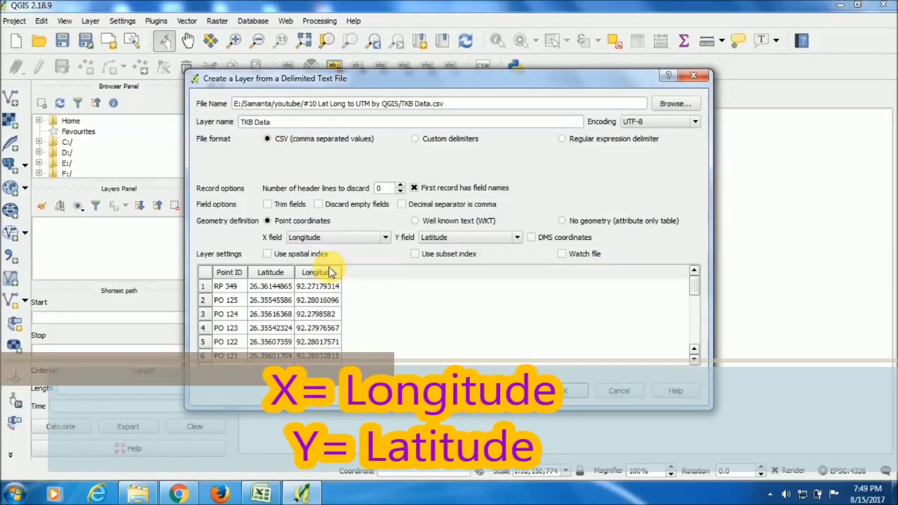
pyautogui.click(447, 238)
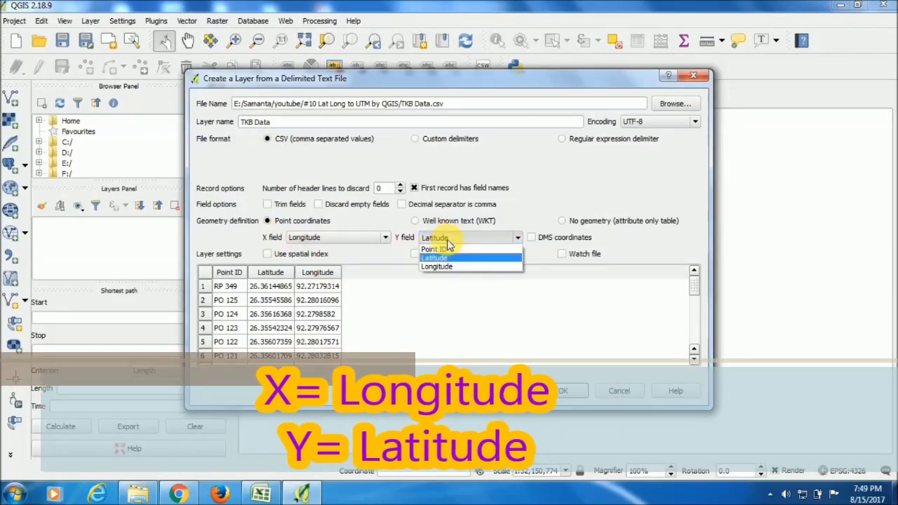
pyautogui.click(450, 255)
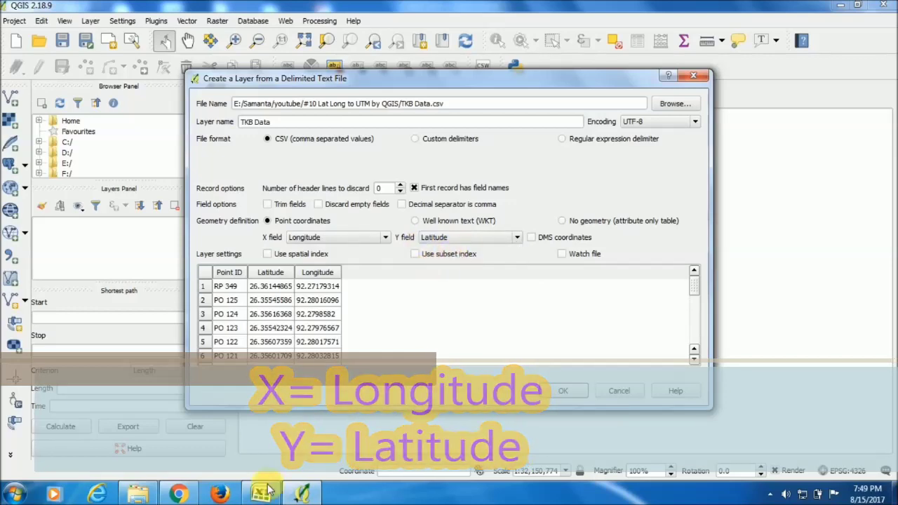
# Accept the layer settings and pick World Geodetic System 1984 after filtering the CRS list by WGS84.
pyautogui.click(564, 392)
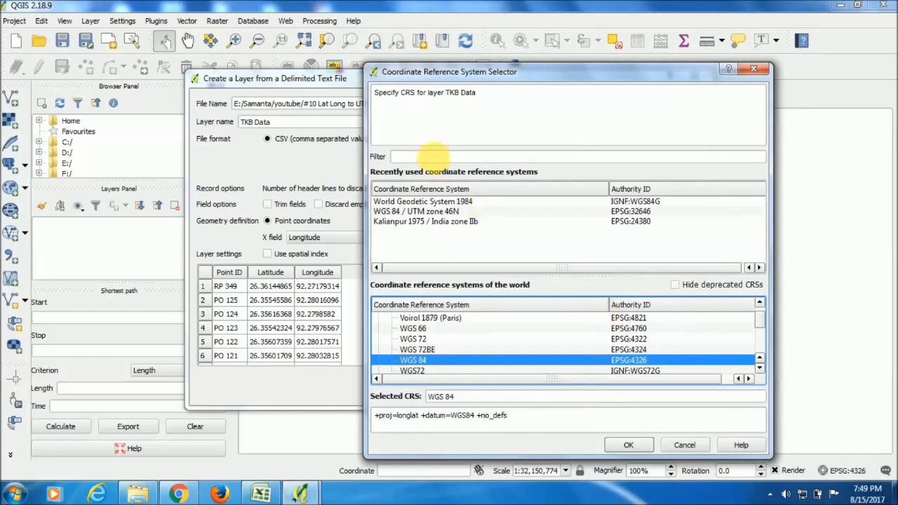
pyautogui.moveTo(571, 77); pyautogui.dragTo(452, 73)
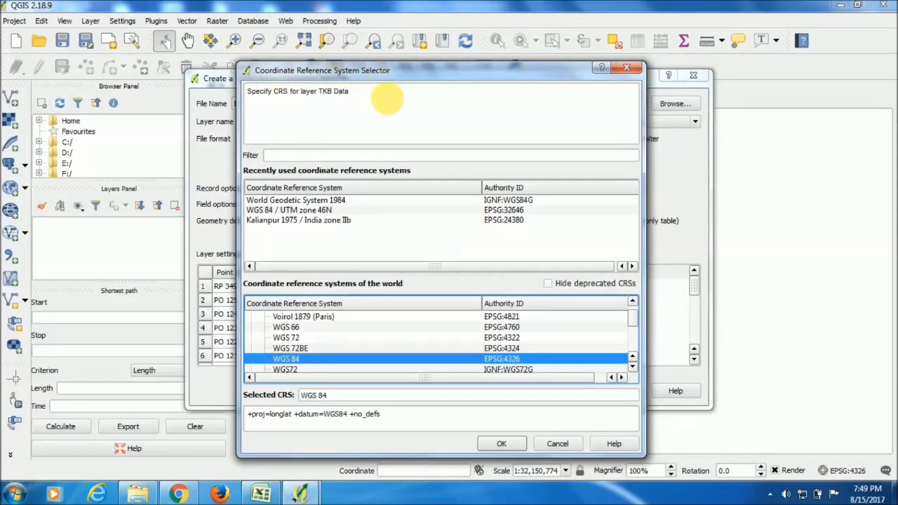
pyautogui.moveTo(414, 73); pyautogui.dragTo(474, 66)
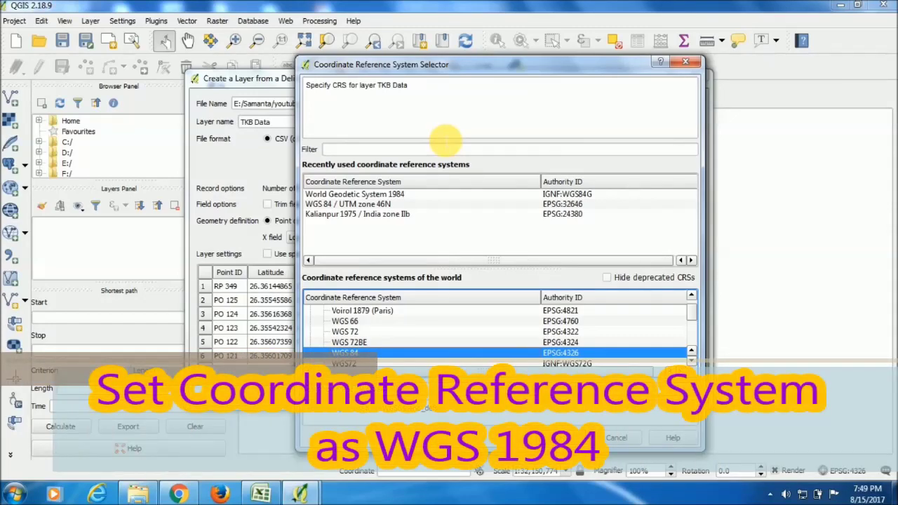
pyautogui.click(405, 152)
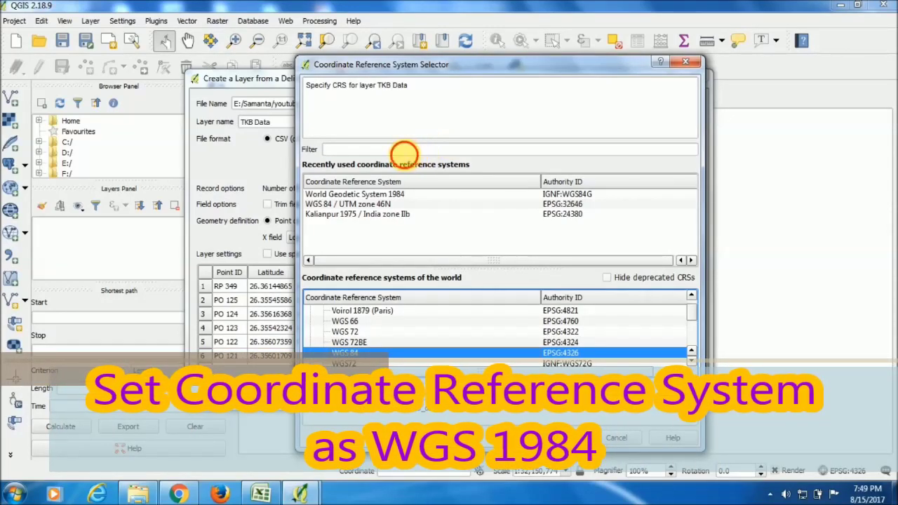
pyautogui.write('WG')
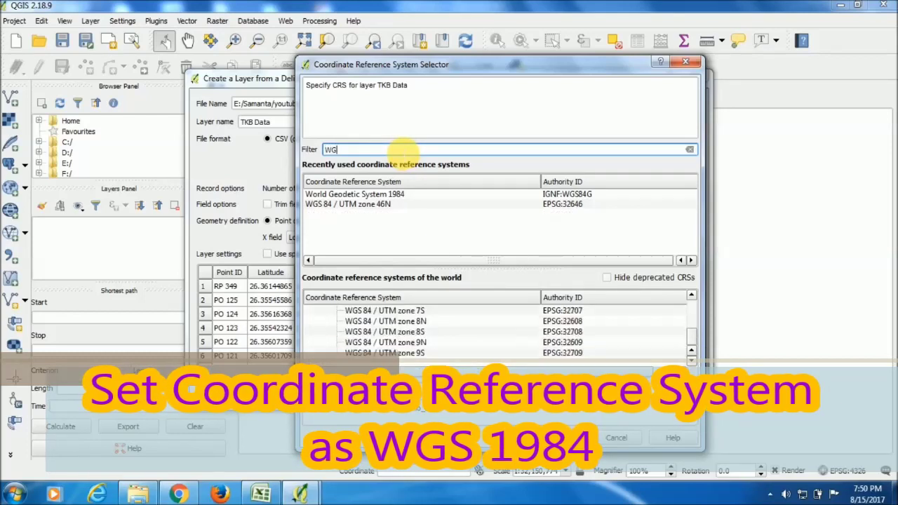
pyautogui.write('S')
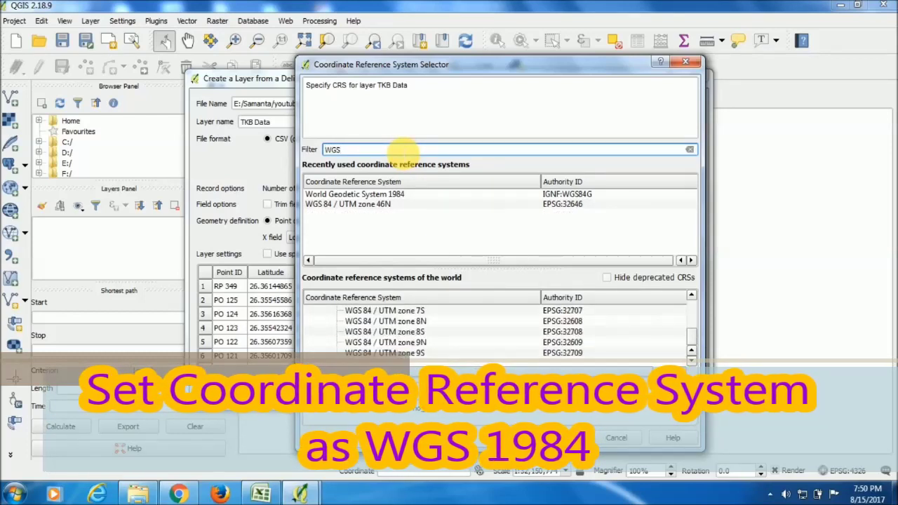
pyautogui.write('84')
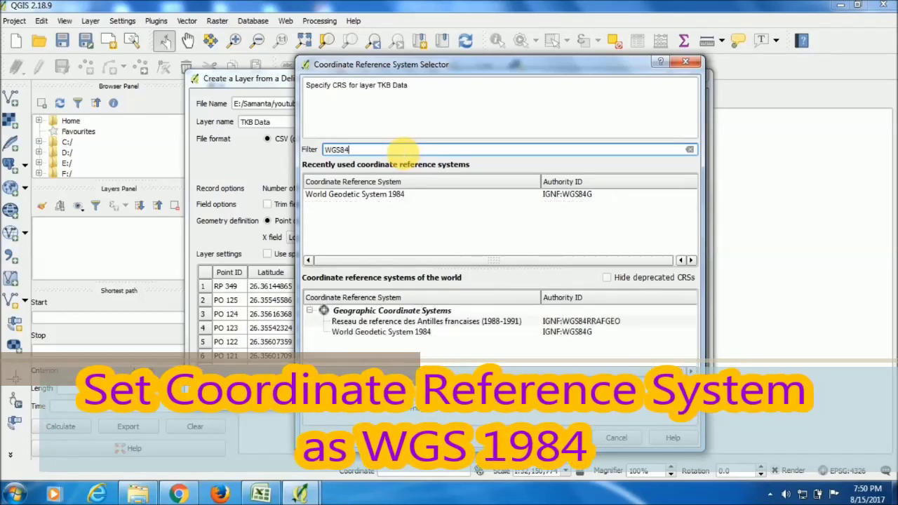
pyautogui.click(354, 196)
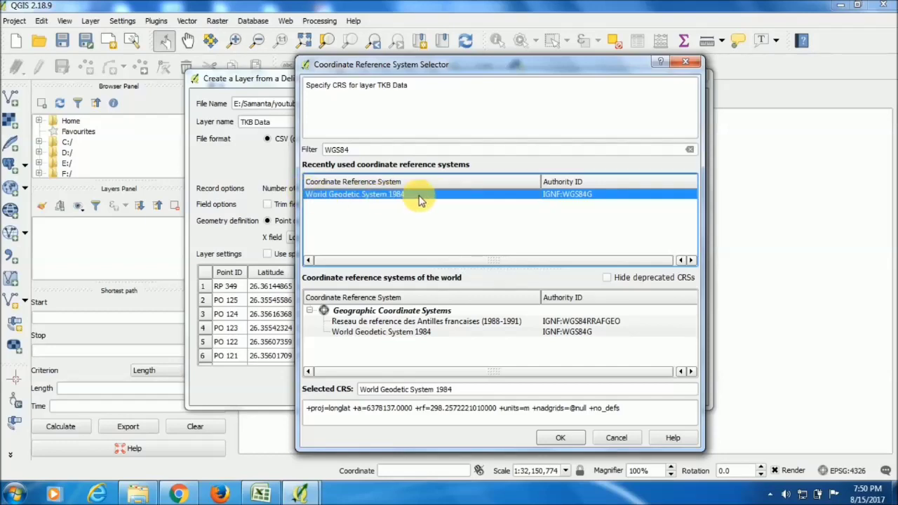
pyautogui.click(261, 495)
# Inspect the Latitude and Longitude values in columns B and C of TKB Data.csv.
pyautogui.moveTo(163, 167); pyautogui.dragTo(367, 241)
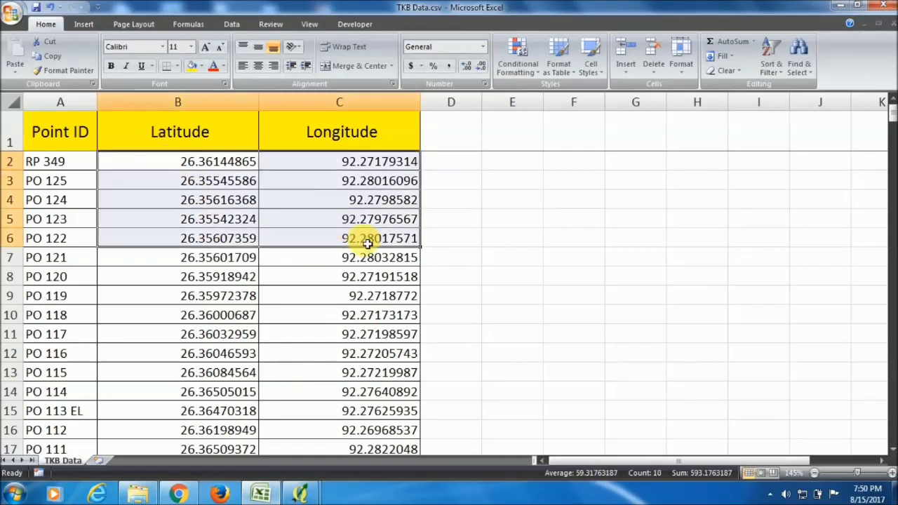
pyautogui.click(222, 165)
pyautogui.moveTo(221, 166); pyautogui.dragTo(345, 169)
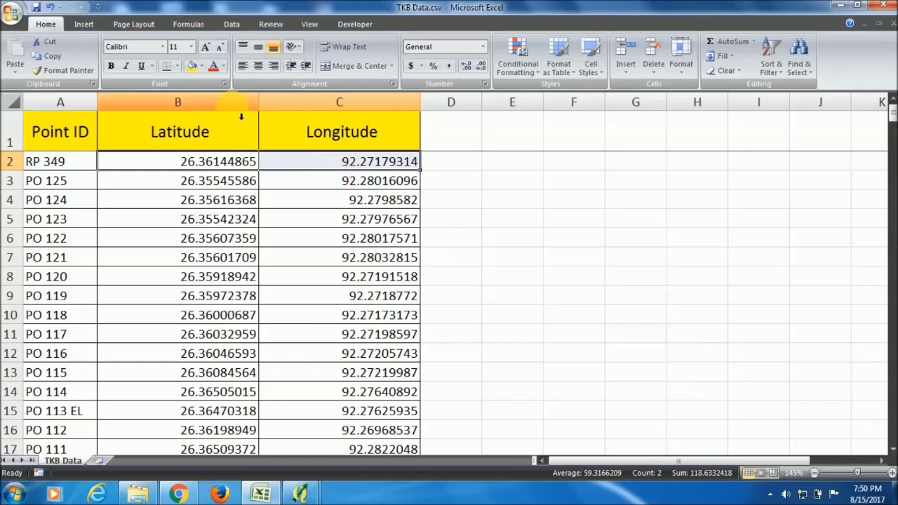
pyautogui.moveTo(251, 103); pyautogui.dragTo(326, 103)
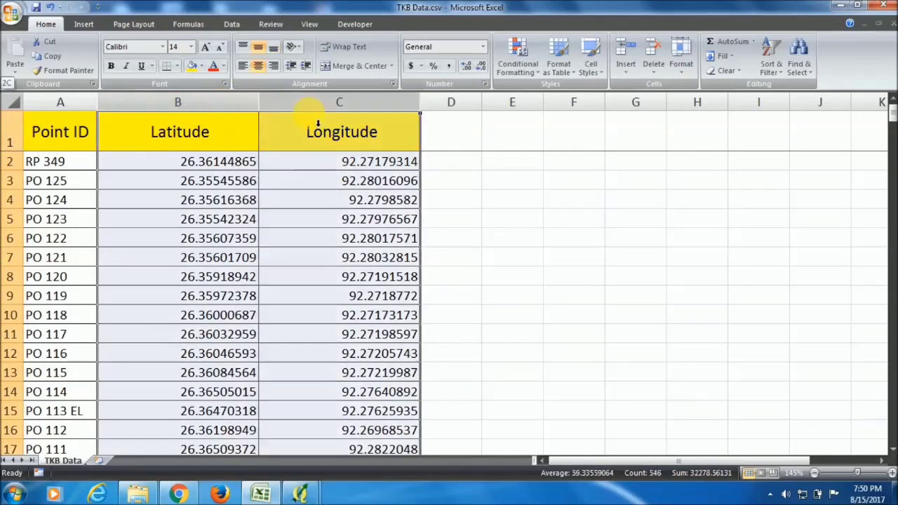
pyautogui.click(233, 168)
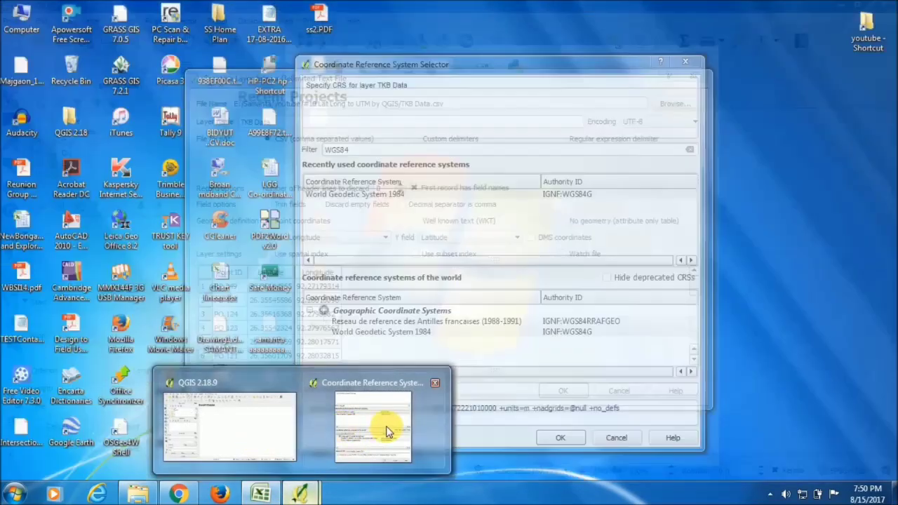
# Confirm World Geodetic System 1984 so the TKB Data points load, then pan the map slightly.
pyautogui.click(386, 427)
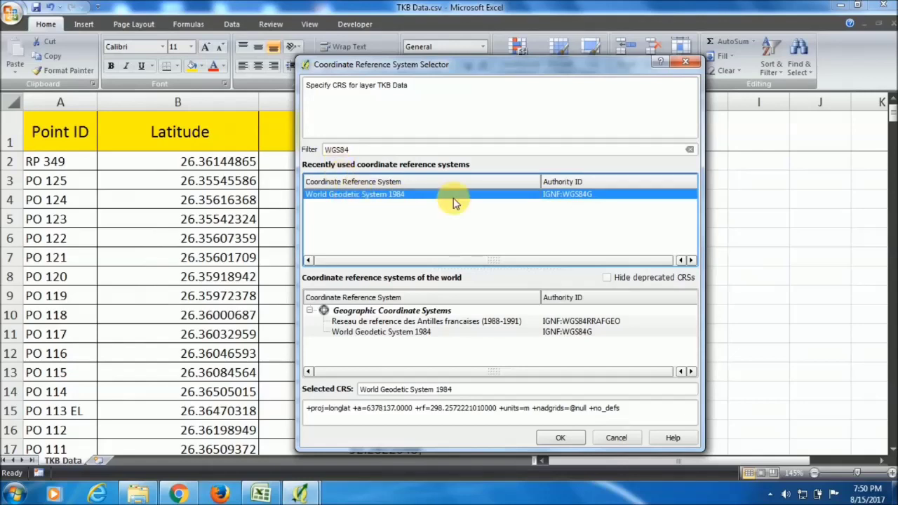
pyautogui.click(562, 437)
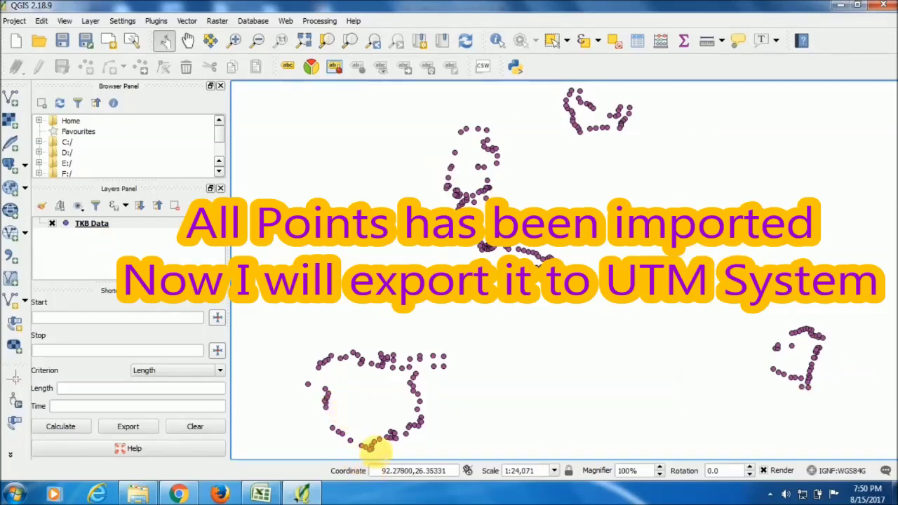
pyautogui.moveTo(385, 472); pyautogui.dragTo(442, 474)
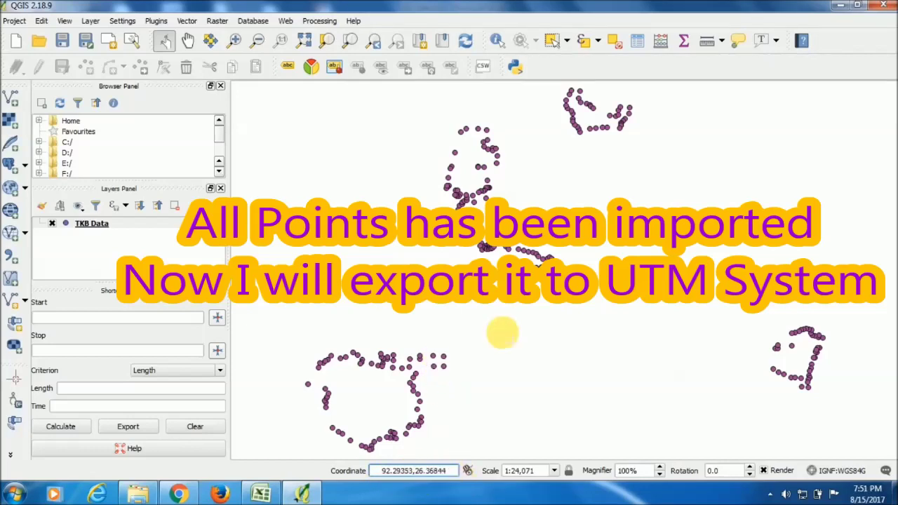
pyautogui.moveTo(464, 312); pyautogui.dragTo(456, 305)
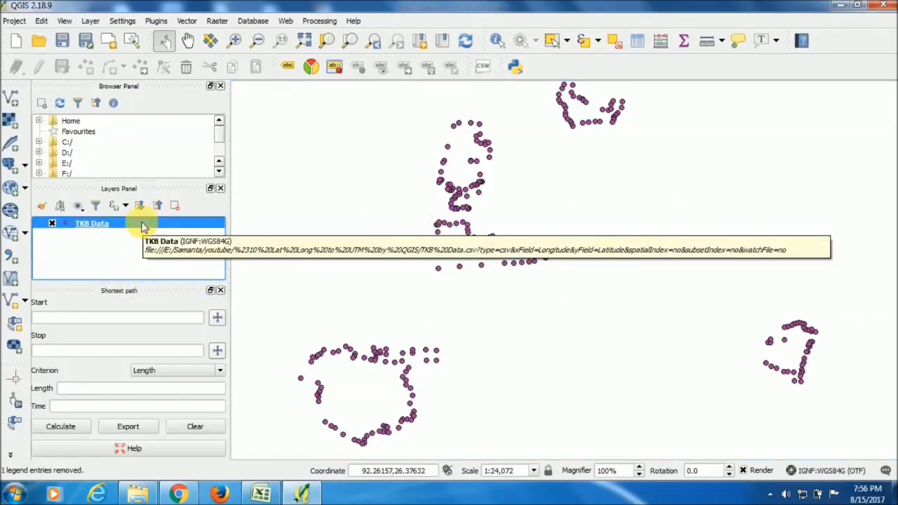
# Save the TKB Data layer as a new file in Comma Separated Value [CSV] format.
pyautogui.rightClick(87, 226)
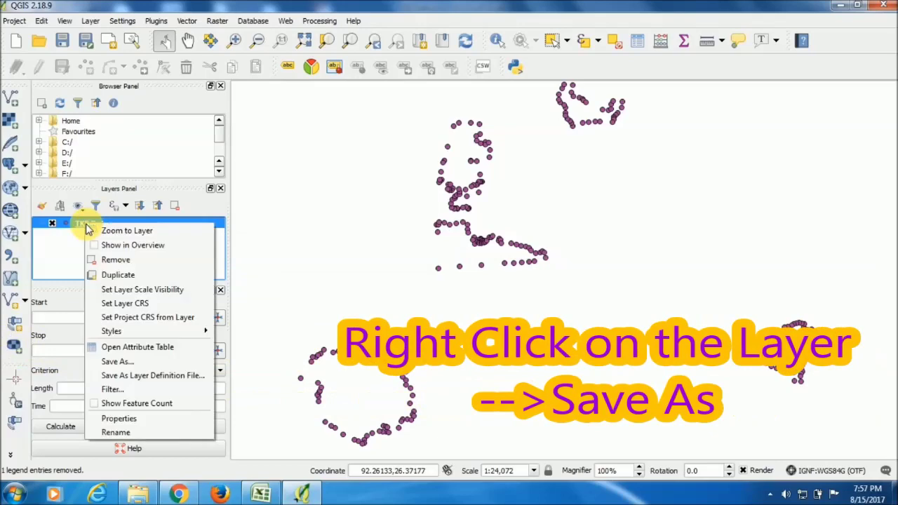
pyautogui.click(177, 362)
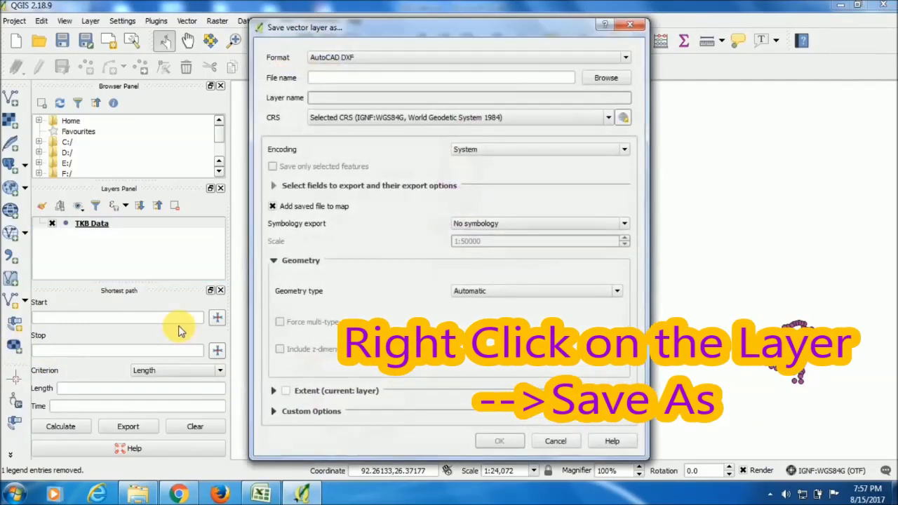
pyautogui.moveTo(413, 35); pyautogui.dragTo(383, 54)
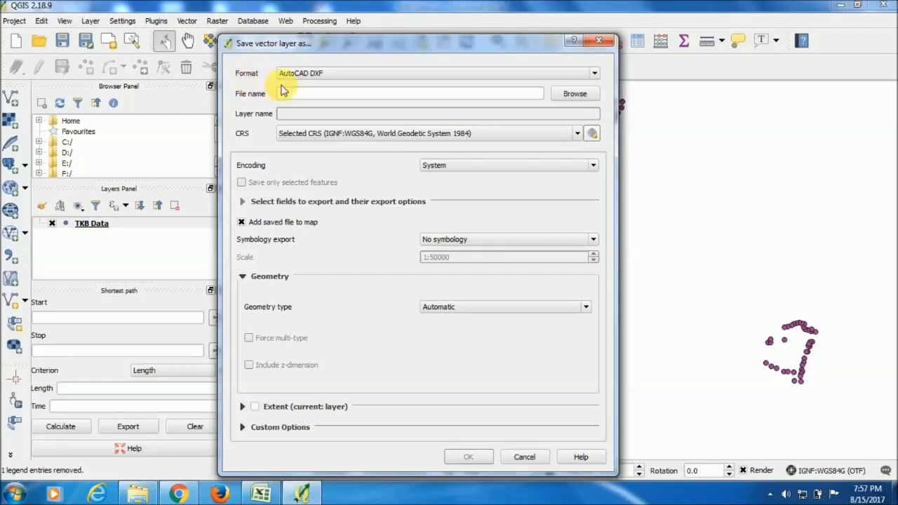
pyautogui.click(426, 75)
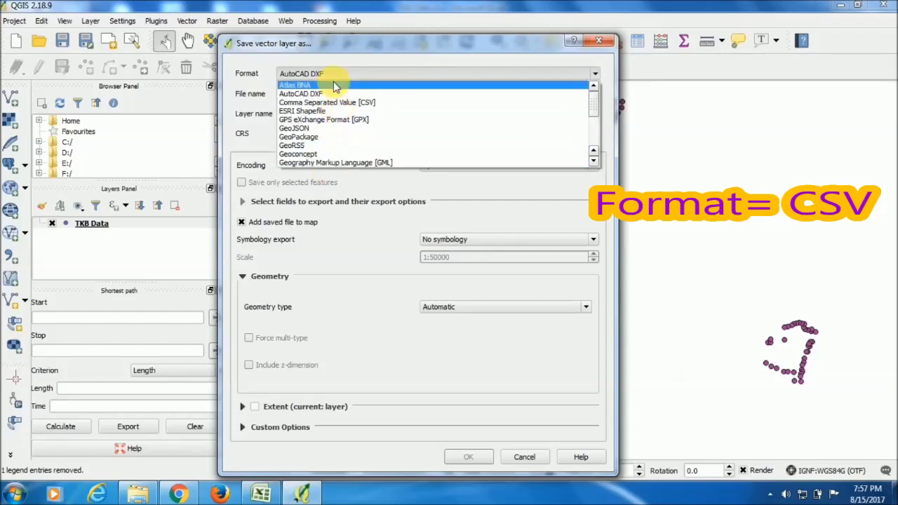
pyautogui.click(401, 103)
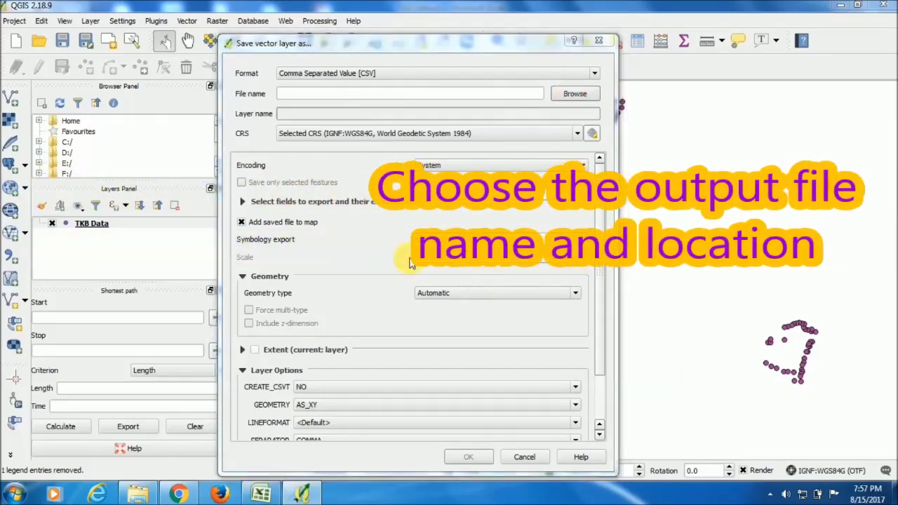
# Name the output file TKB Export.csv in the project folder.
pyautogui.click(575, 93)
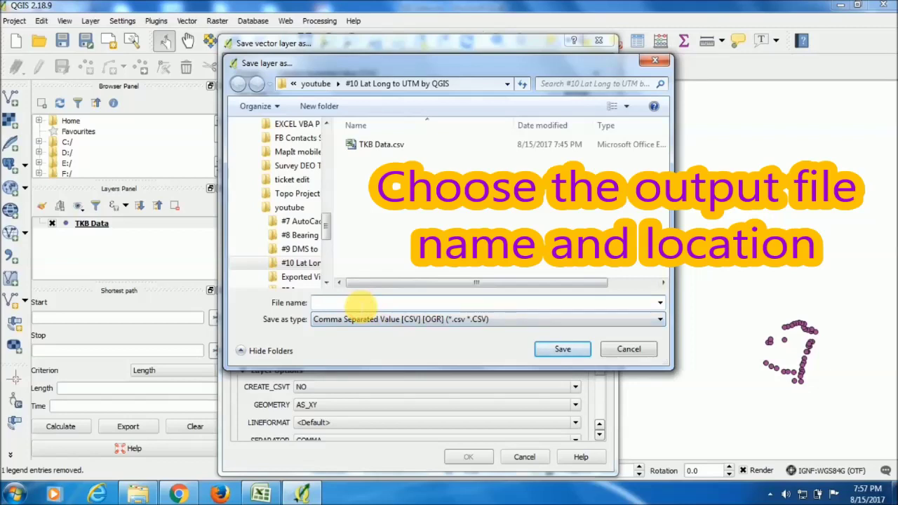
pyautogui.write('TK')
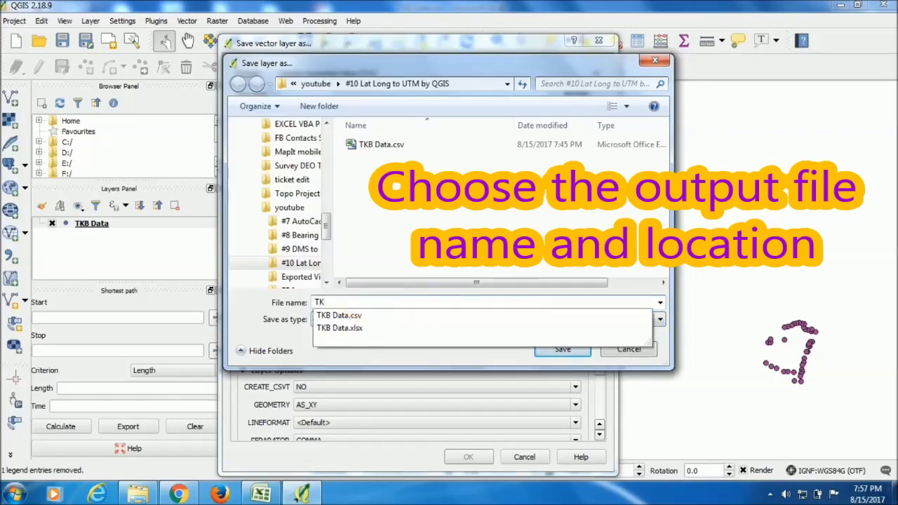
pyautogui.write('B Export')
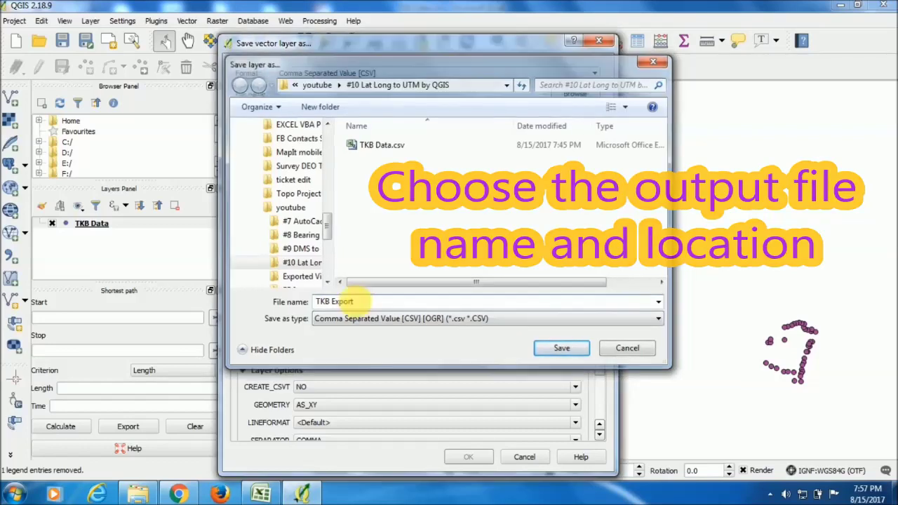
pyautogui.press('Return')
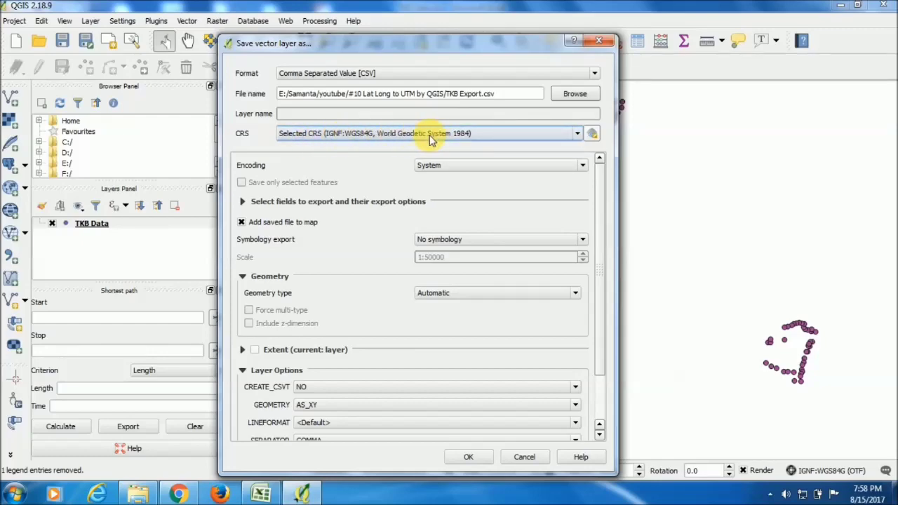
# Export TKB Export.csv in WGS 84 / UTM zone 46N (EPSG:32646).
pyautogui.click(593, 135)
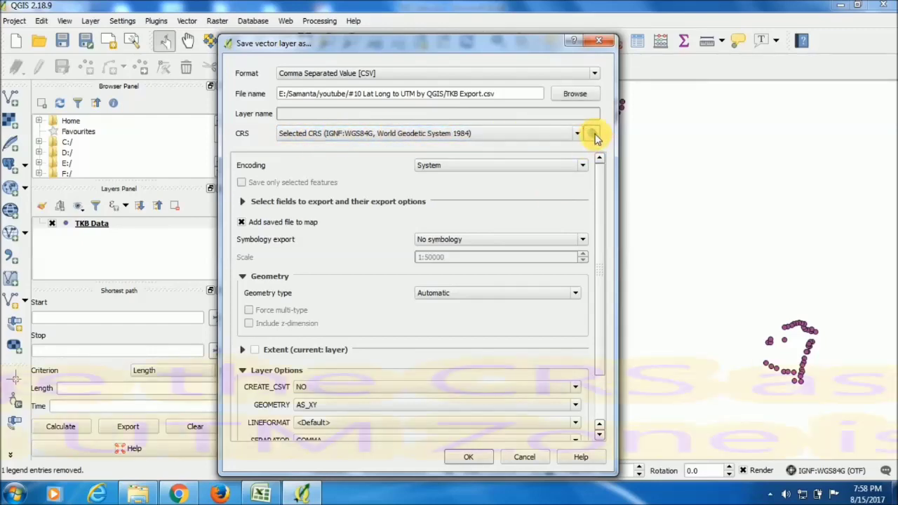
pyautogui.write('ut')
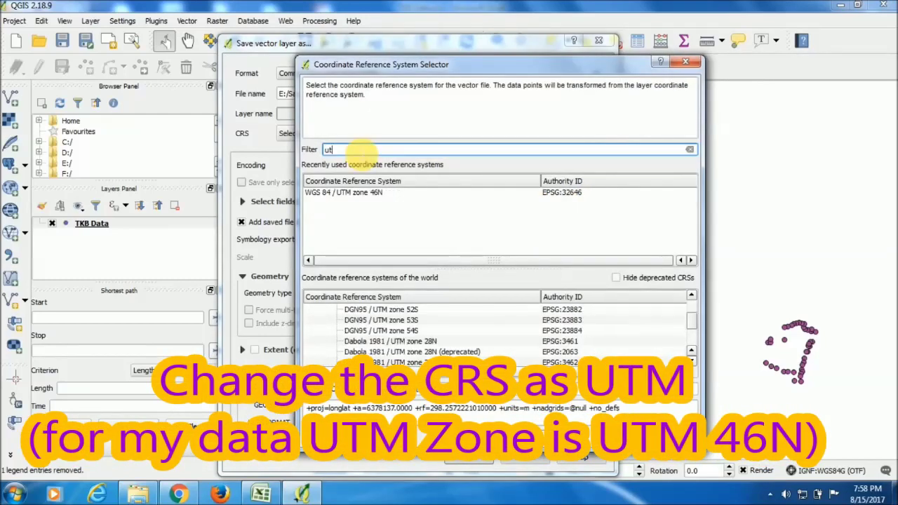
pyautogui.write('m')
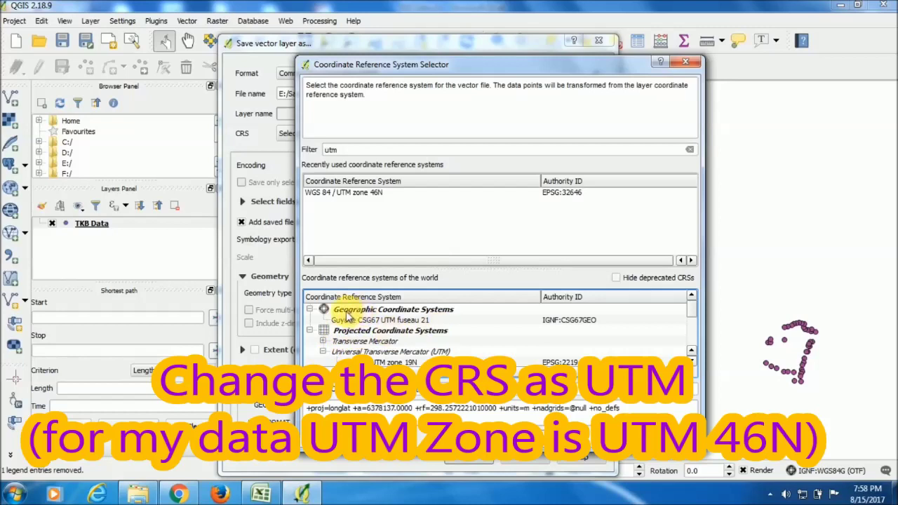
pyautogui.click(372, 351)
pyautogui.scroll(-15, 385, 335)
pyautogui.click(385, 331)
pyautogui.scroll(20, 385, 334)
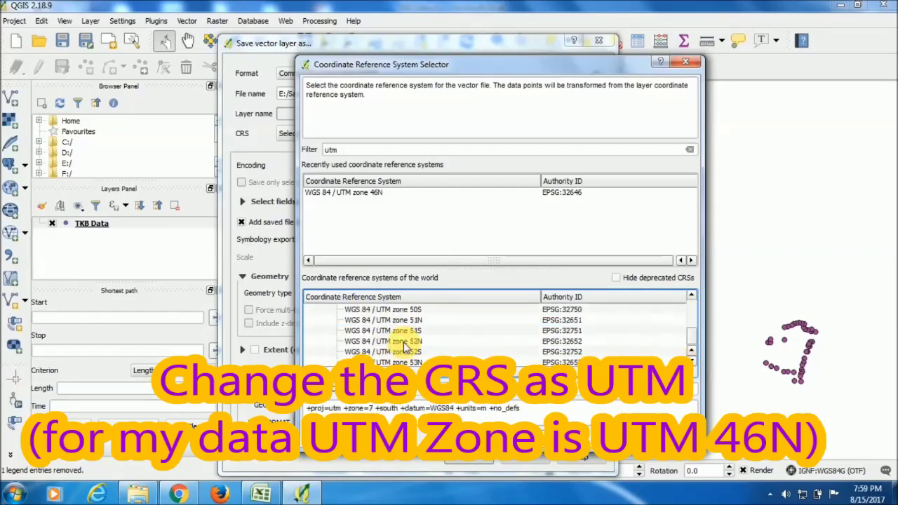
pyautogui.click(397, 320)
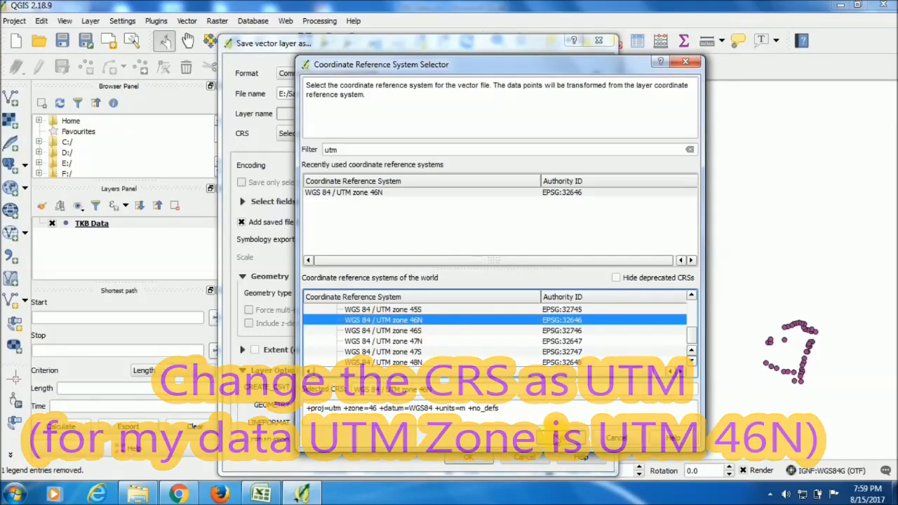
pyautogui.click(603, 438)
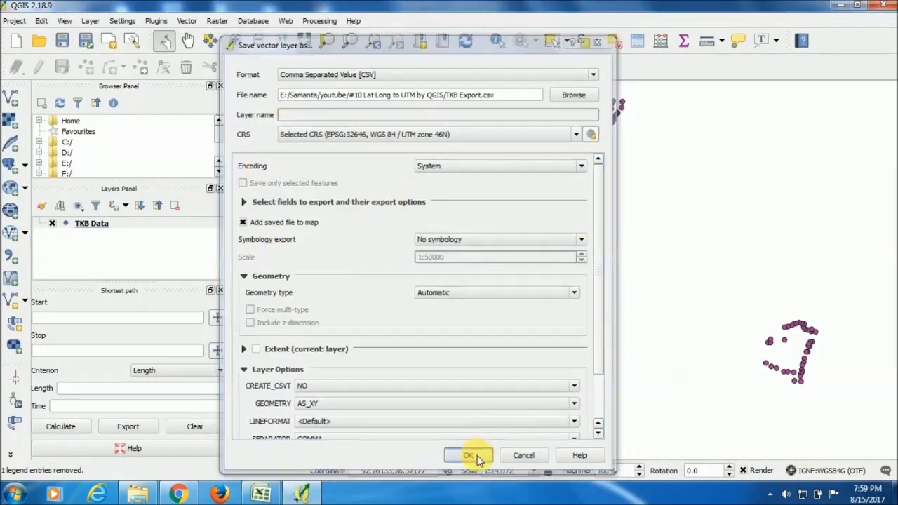
pyautogui.click(472, 457)
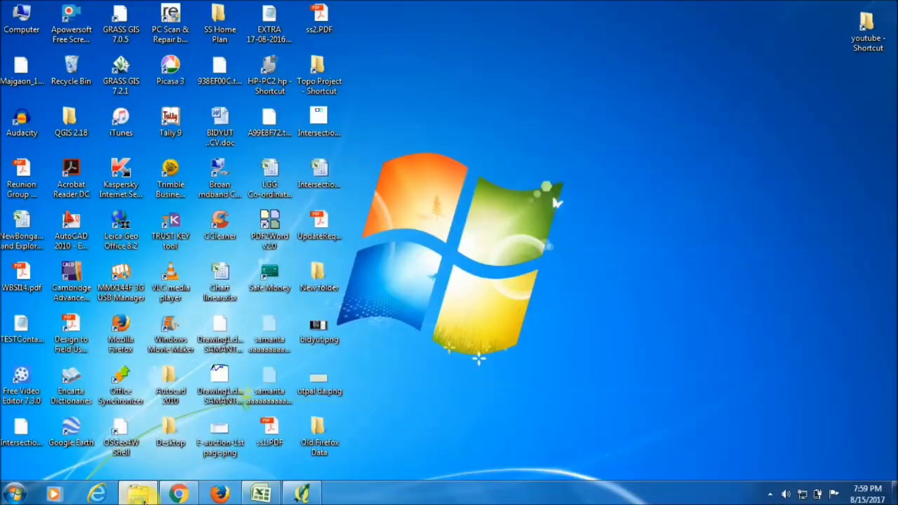
# Open TKB Export.csv from the #10 Lat Long to UTM by QGIS folder in Explorer.
pyautogui.click(137, 495)
pyautogui.click(170, 100)
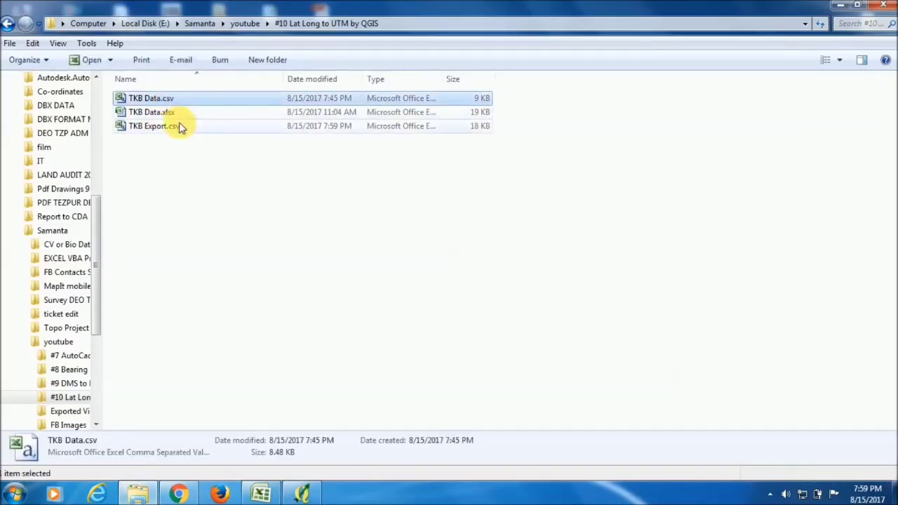
pyautogui.click(149, 127)
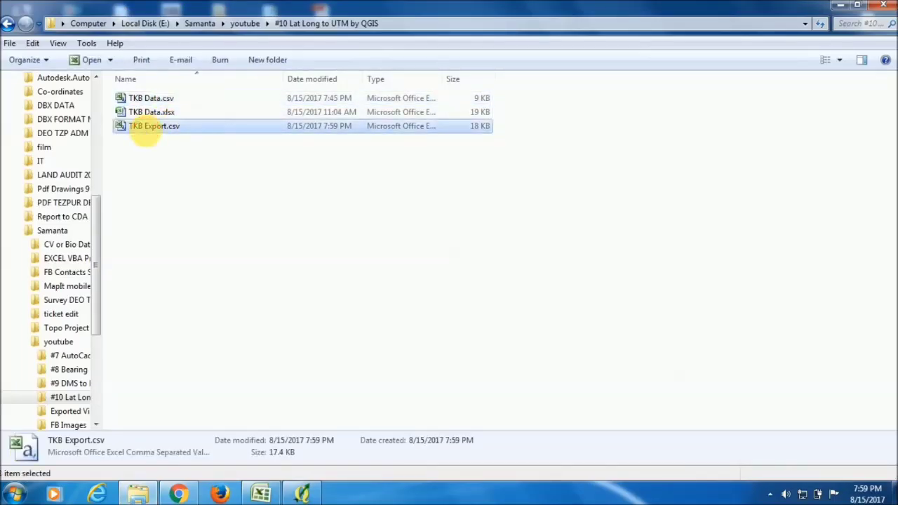
pyautogui.doubleClick(224, 127)
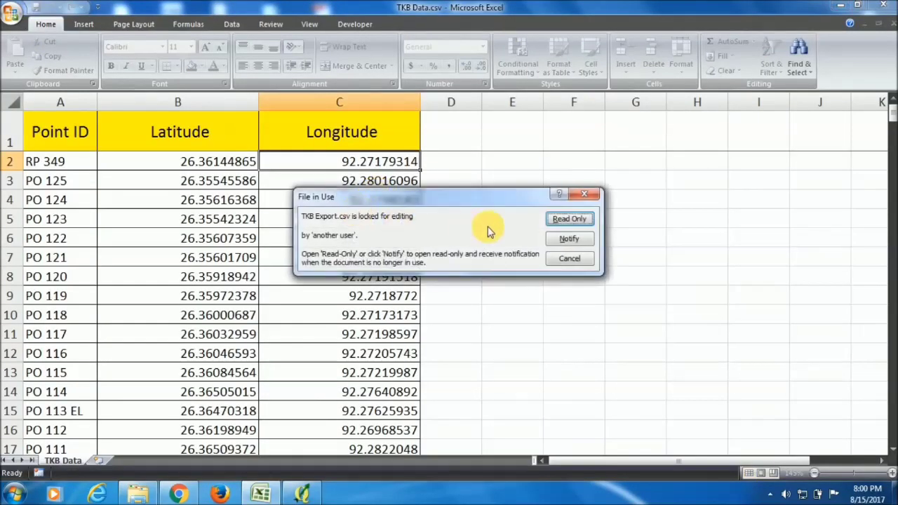
# Open TKB Export.csv read-only and copy the X and Y values in A2:B273.
pyautogui.click(574, 220)
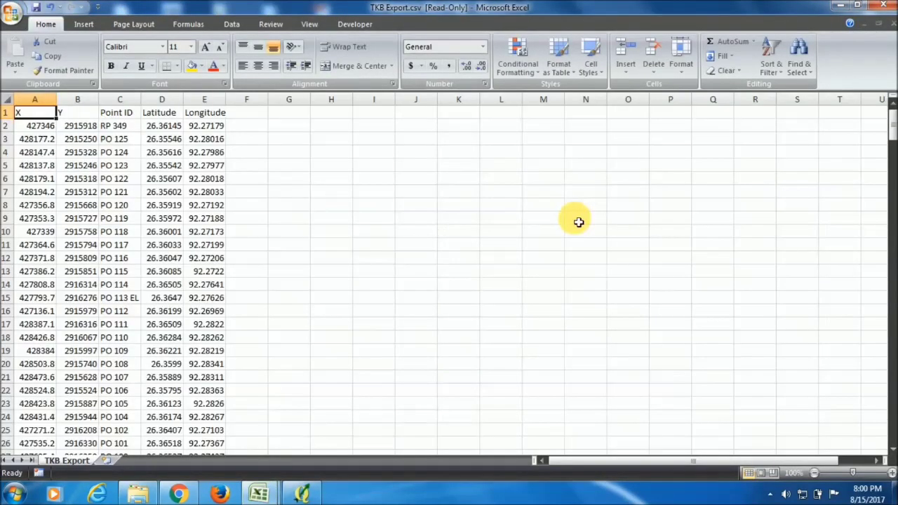
pyautogui.click(91, 191)
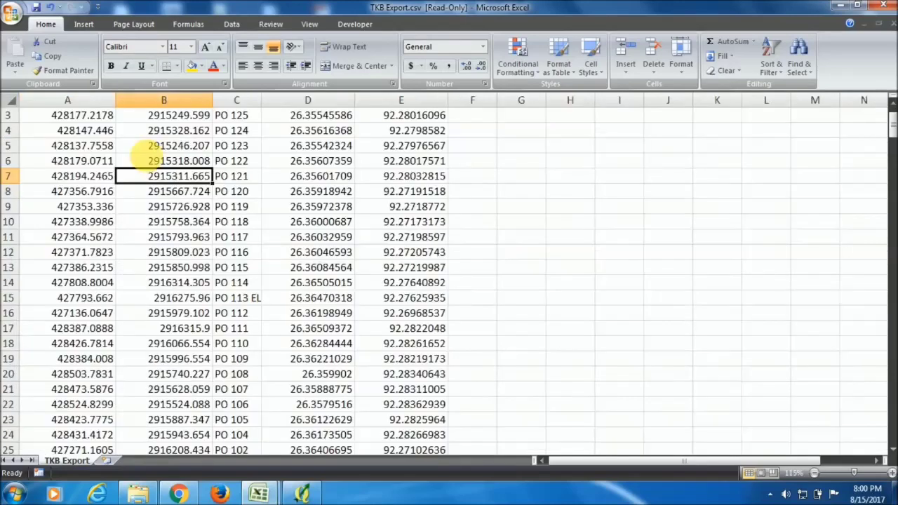
pyautogui.scroll(2, 151, 172)
pyautogui.scroll(2, 148, 170)
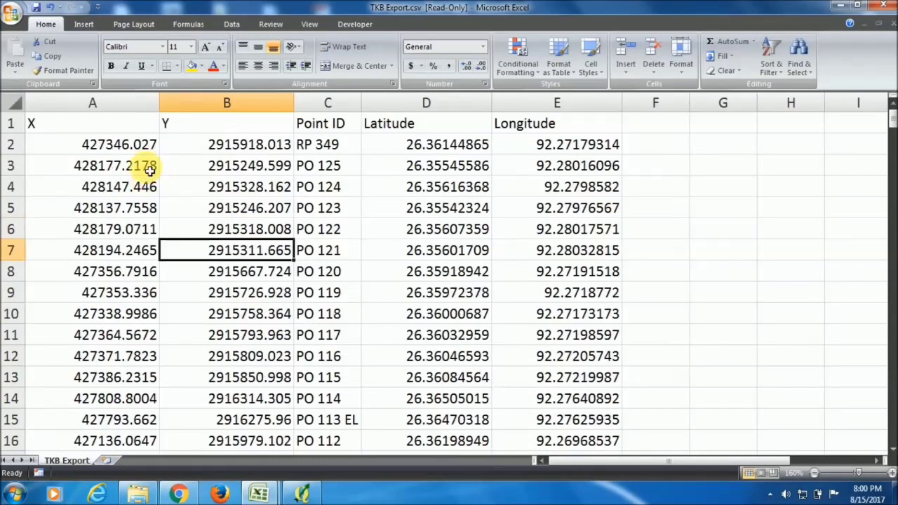
pyautogui.moveTo(97, 144); pyautogui.dragTo(292, 298)
pyautogui.click(527, 186)
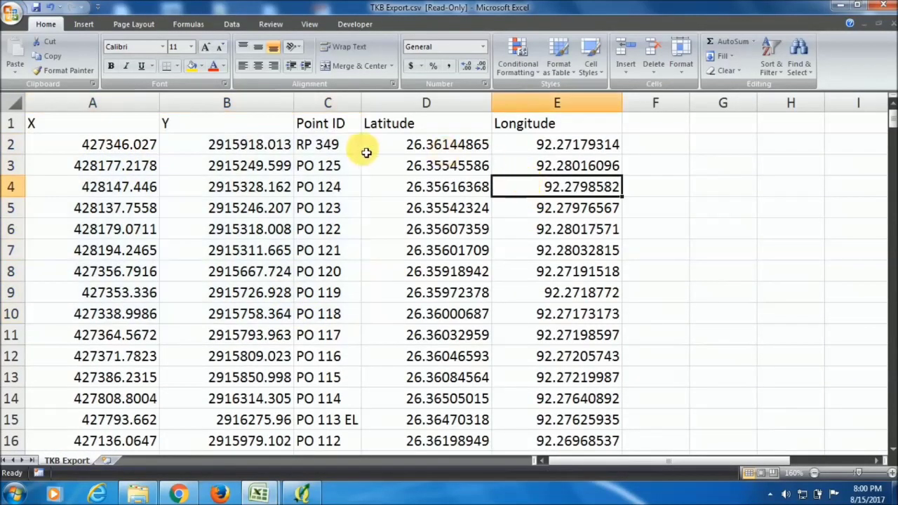
pyautogui.moveTo(328, 150); pyautogui.dragTo(340, 276)
pyautogui.moveTo(90, 145); pyautogui.dragTo(255, 301)
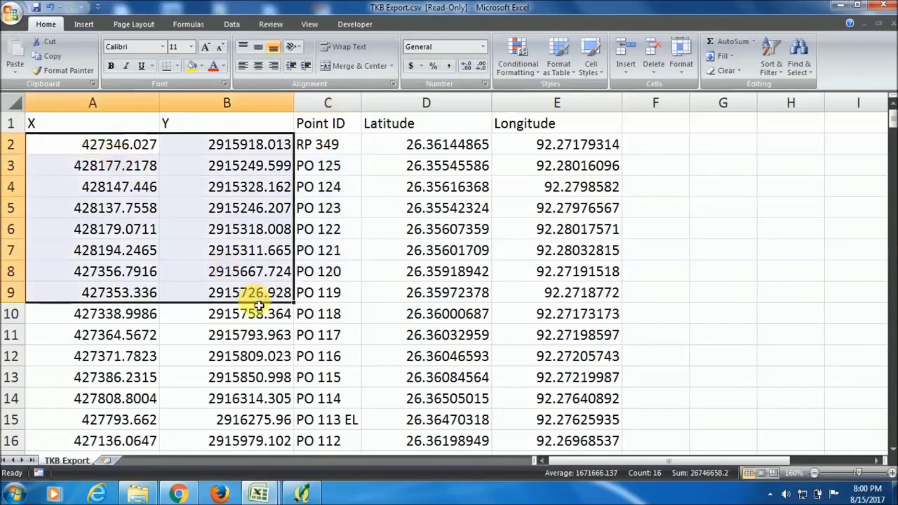
pyautogui.moveTo(84, 148); pyautogui.dragTo(250, 272)
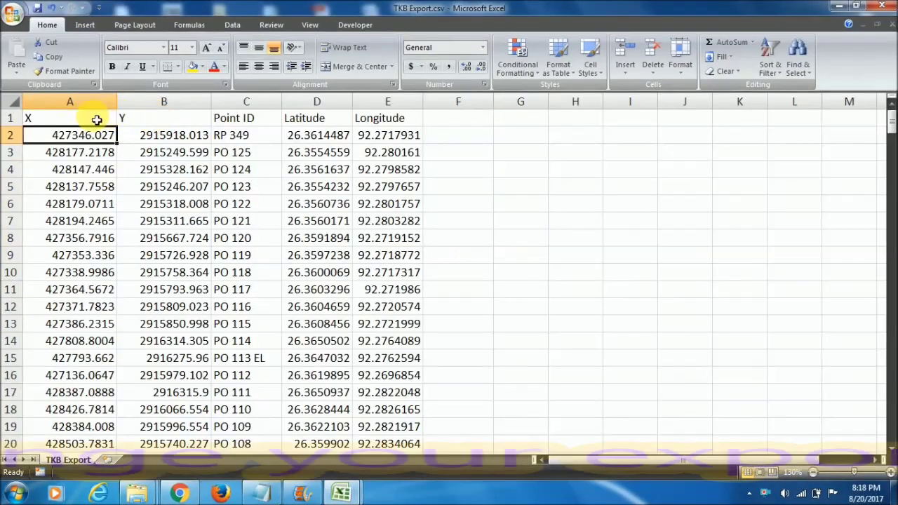
pyautogui.moveTo(71, 123); pyautogui.dragTo(154, 239)
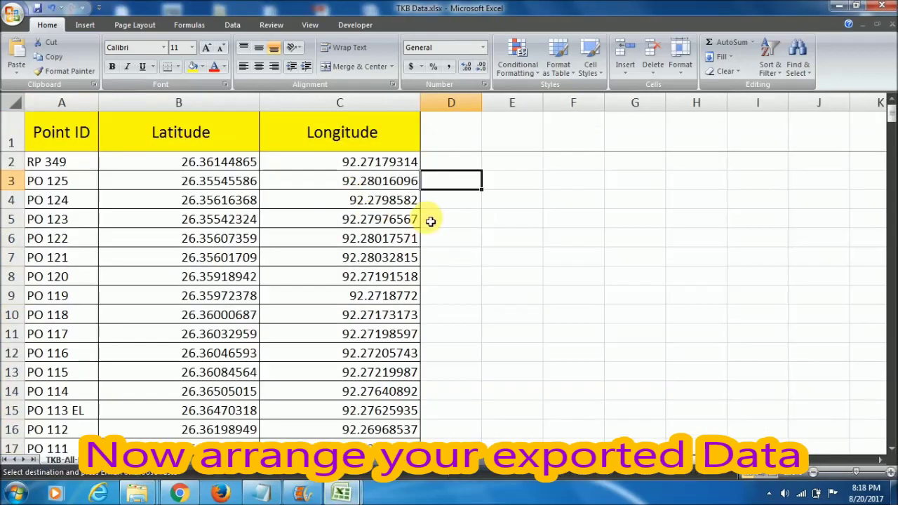
# Paste the copied UTM values only into D2 and autofit the columns.
pyautogui.rightClick(457, 163)
pyautogui.click(491, 209)
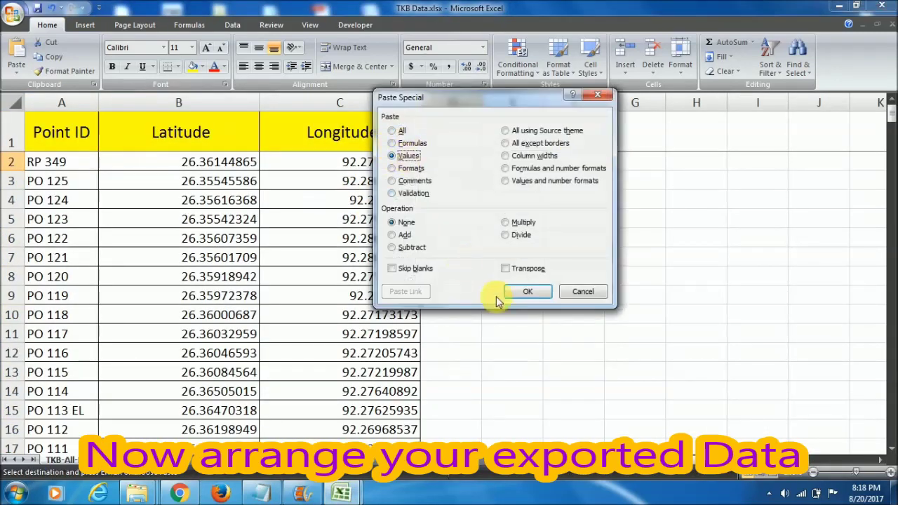
pyautogui.click(525, 290)
pyautogui.doubleClick(484, 103)
# Give D1:E1 the yellow Longitude header style and label them Easting and Northing.
pyautogui.click(273, 134)
pyautogui.click(65, 71)
pyautogui.moveTo(456, 132); pyautogui.dragTo(582, 129)
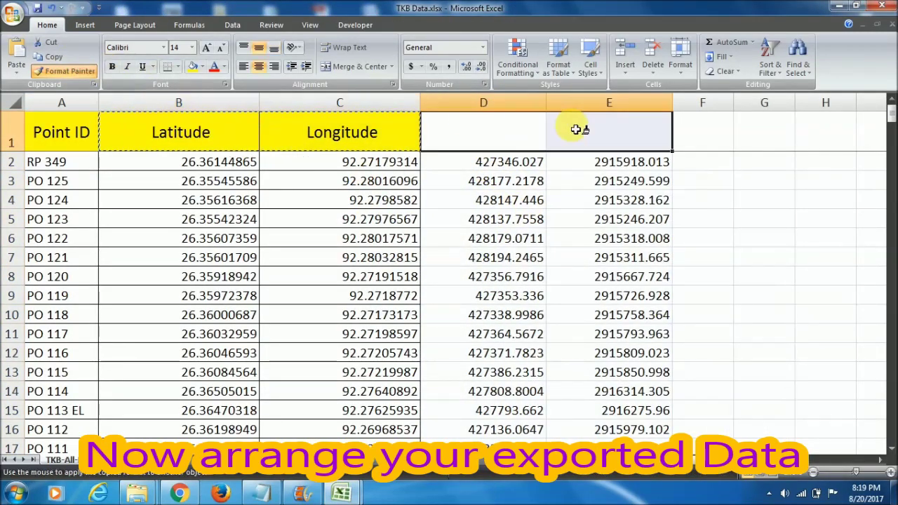
pyautogui.write('Easting')
pyautogui.press('Tab')
pyautogui.write('Northing')
pyautogui.press('Return')
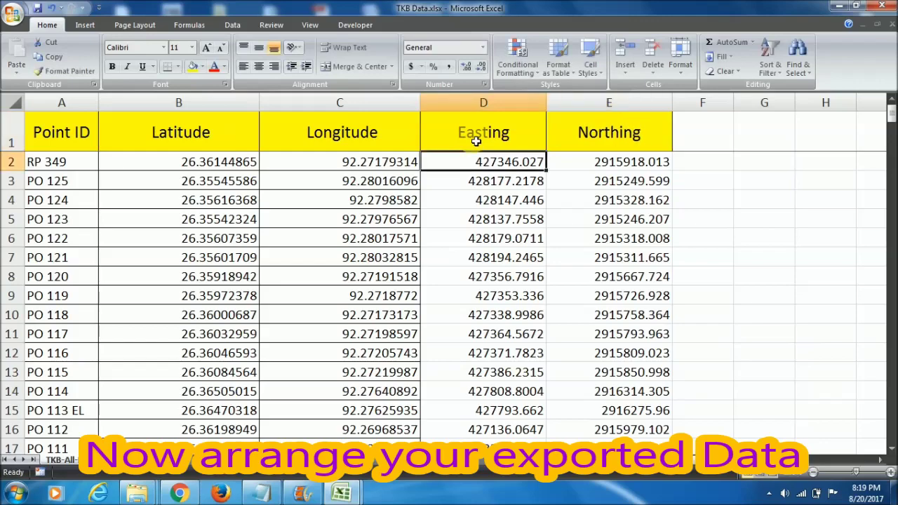
# Format the Easting and Northing values as numbers with four decimals.
pyautogui.moveTo(506, 162); pyautogui.dragTo(596, 247)
pyautogui.hotkey('ctrl', 'shift', 'Down')
pyautogui.click(466, 66)
pyautogui.click(481, 66)
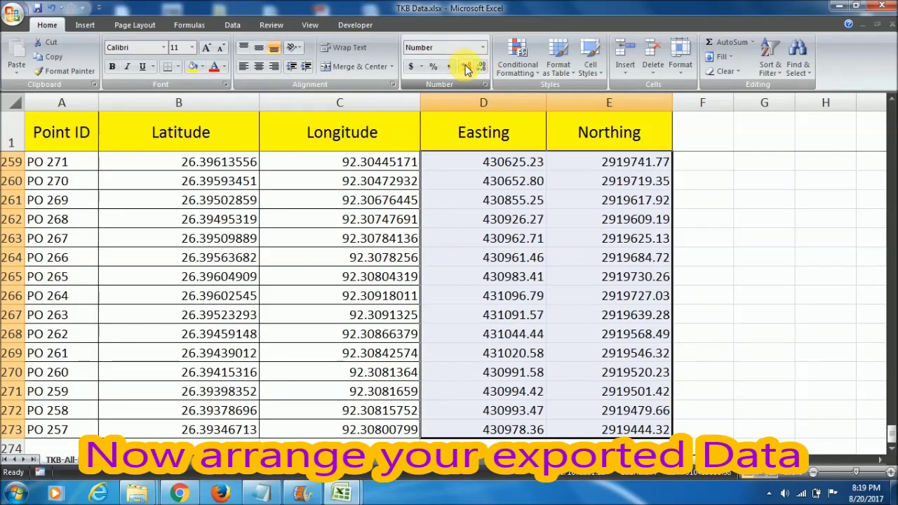
pyautogui.click(503, 178)
# Add All Borders to the Easting and Northing values down to row 273.
pyautogui.scroll(20, 503, 179)
pyautogui.scroll(20, 489, 162)
pyautogui.click(489, 162)
pyautogui.hotkey('shift', 'Right')
pyautogui.hotkey('ctrl', 'shift', 'Down')
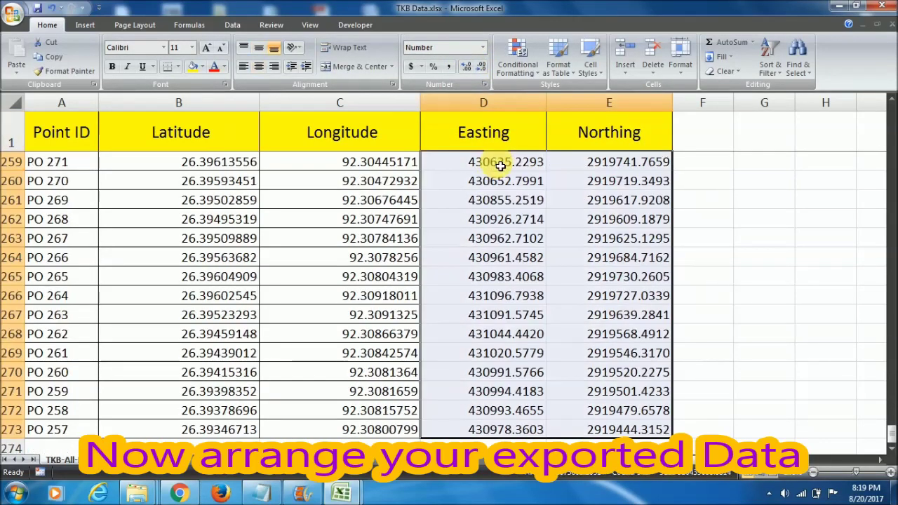
pyautogui.click(177, 66)
pyautogui.click(204, 166)
pyautogui.click(497, 242)
pyautogui.hotkey('ctrl', 'Up')
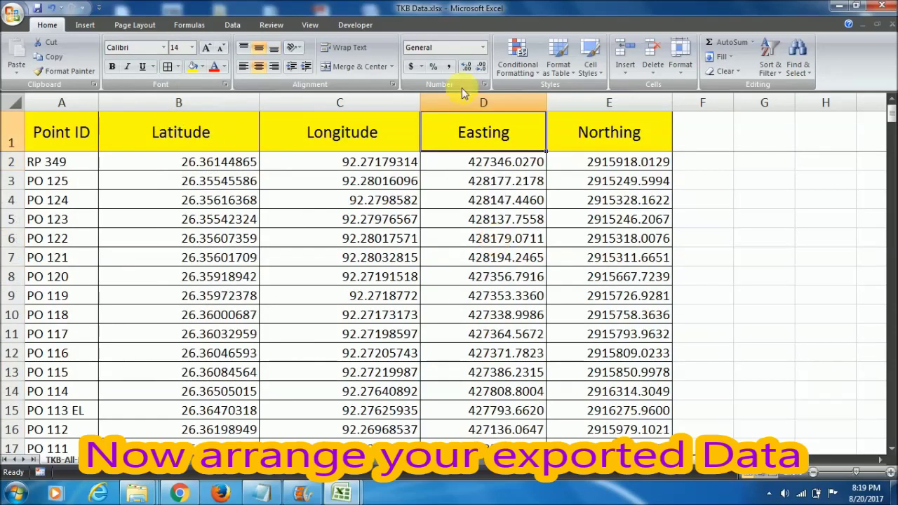
pyautogui.rightClick(463, 102)
pyautogui.click(470, 104)
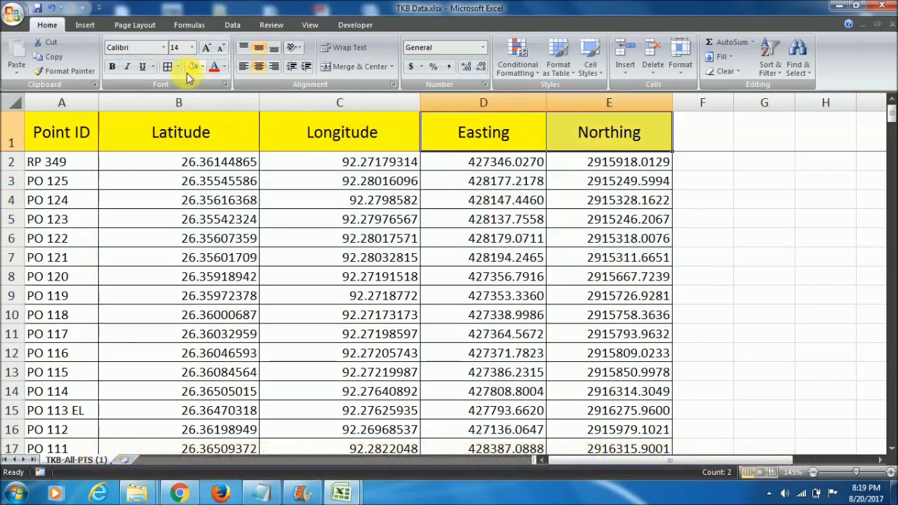
pyautogui.click(202, 66)
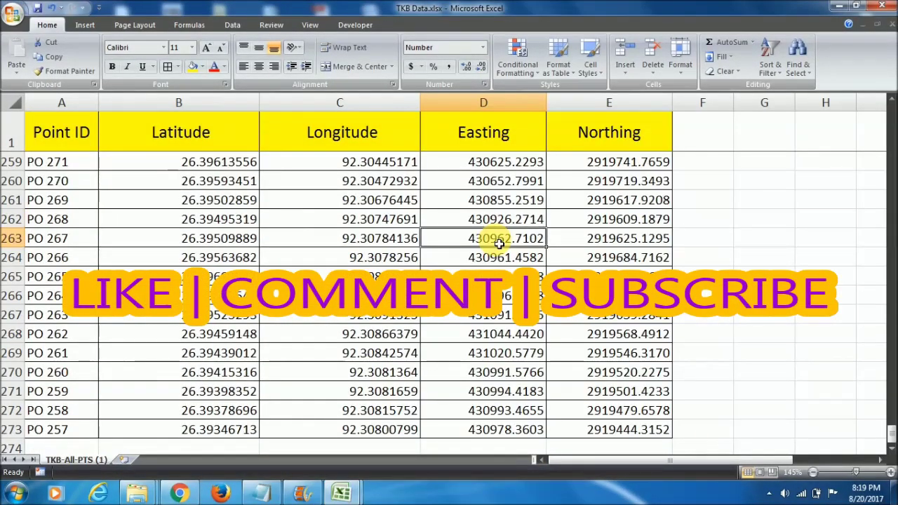
# Return to the Easting header in TKB Data.xlsx.
pyautogui.hotkey('ctrl', 'Up')
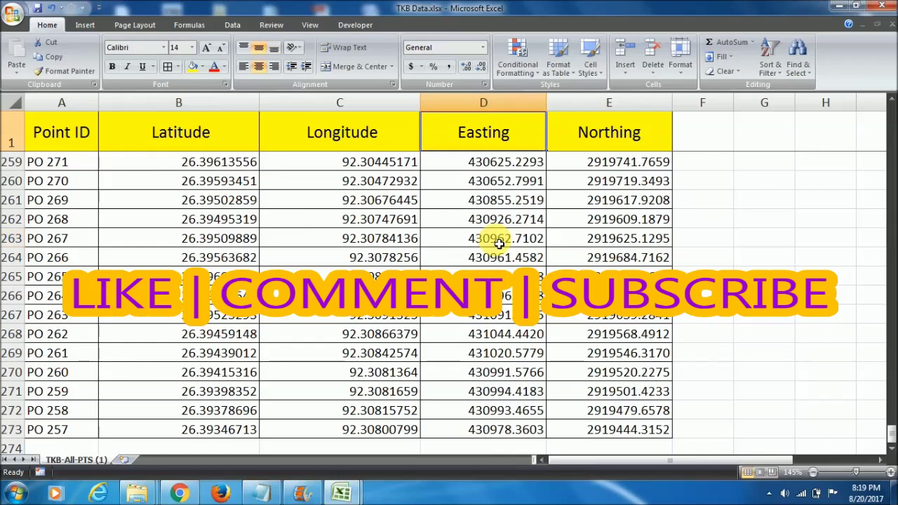